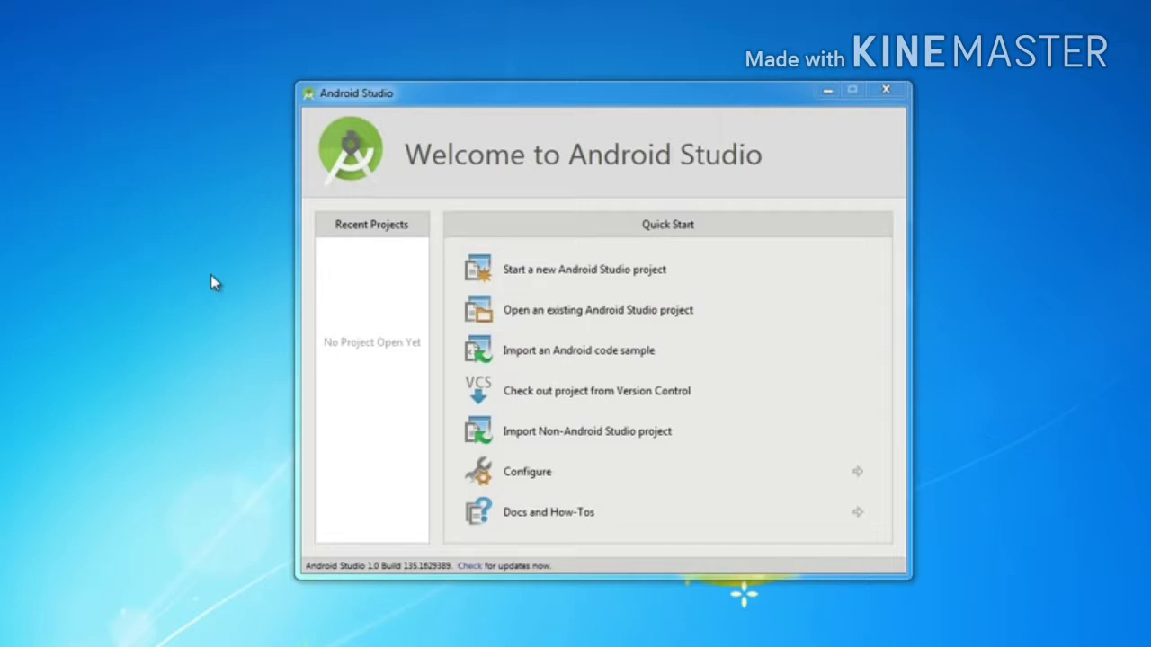
- Start a new Android Studio project
{"action": "left_click", "coordinate": [708, 264]}
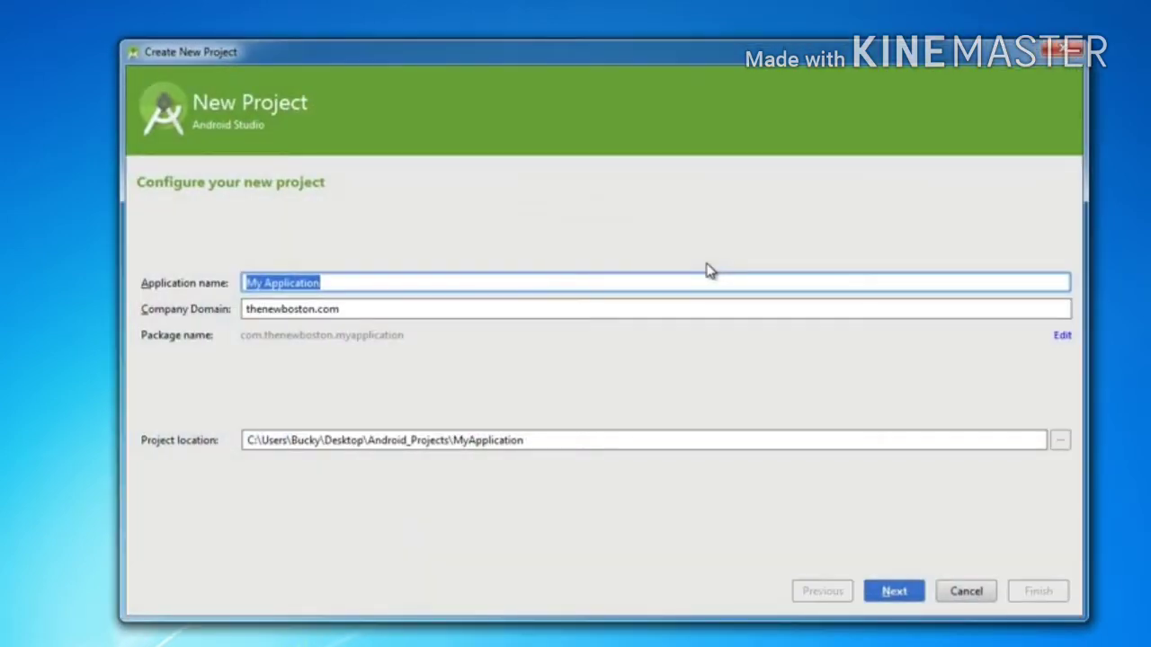
{"action": "left_click_drag", "start_coordinate": [429, 51], "coordinate": [409, 46]}
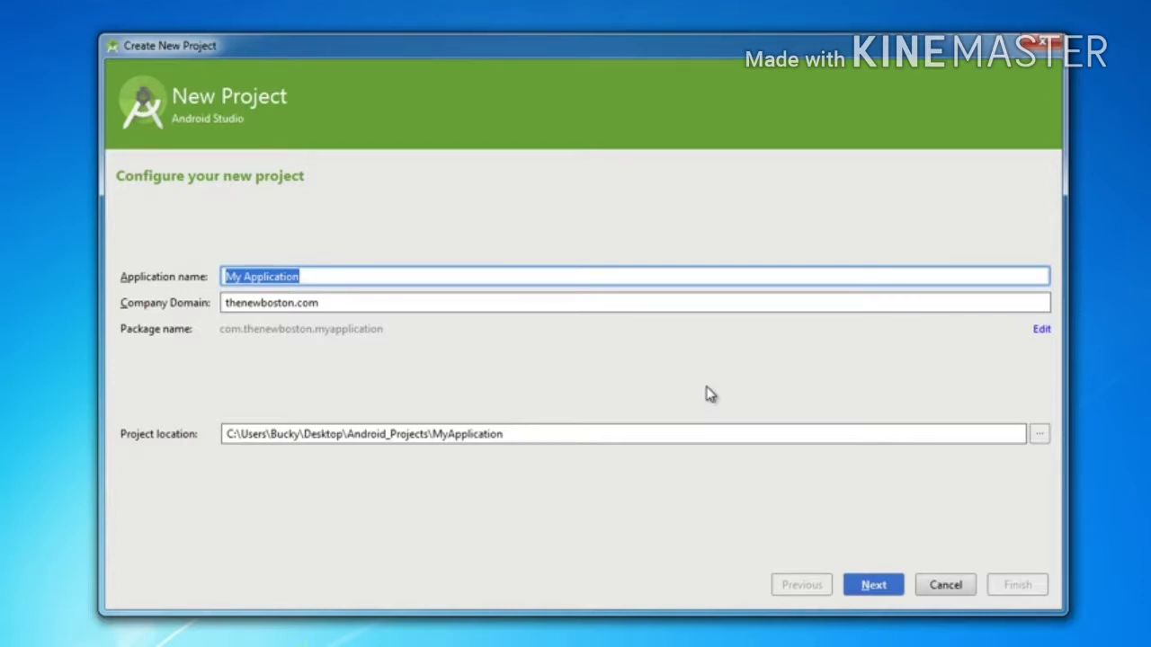
- Examine the new project's application name and the matching folder name at the end of the project location
{"action": "left_click", "coordinate": [400, 274]}
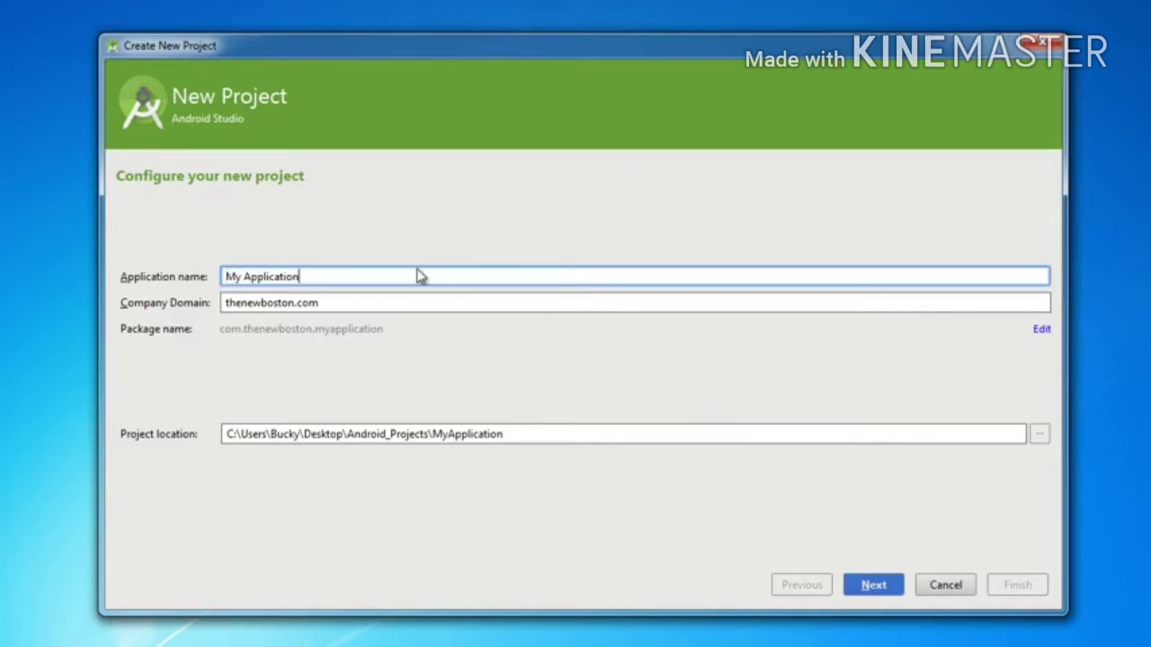
{"action": "triple_click", "coordinate": [329, 275]}
{"action": "left_click", "coordinate": [337, 279]}
{"action": "triple_click", "coordinate": [329, 275]}
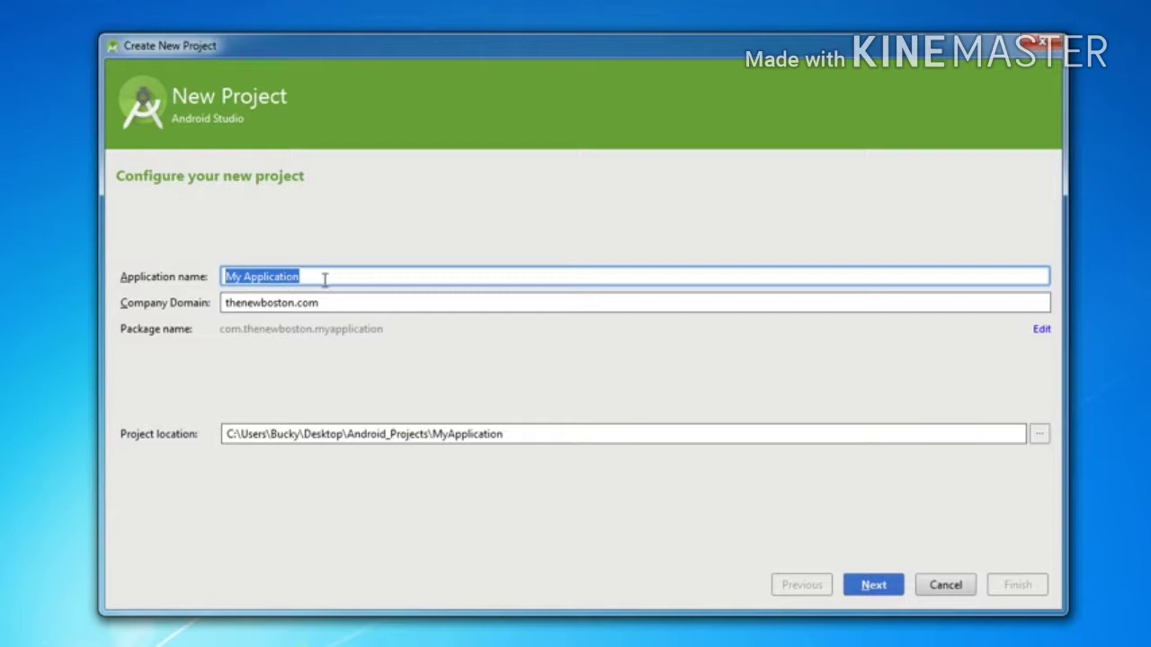
{"action": "left_click_drag", "start_coordinate": [433, 435], "coordinate": [545, 439]}
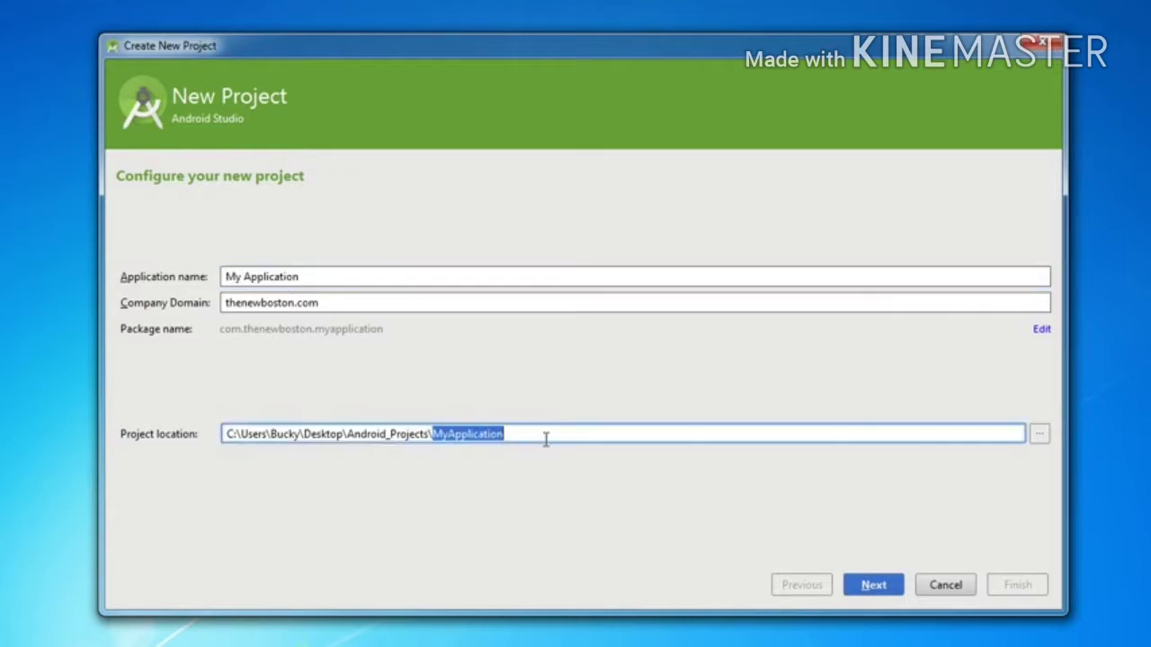
{"action": "left_click", "coordinate": [524, 434]}
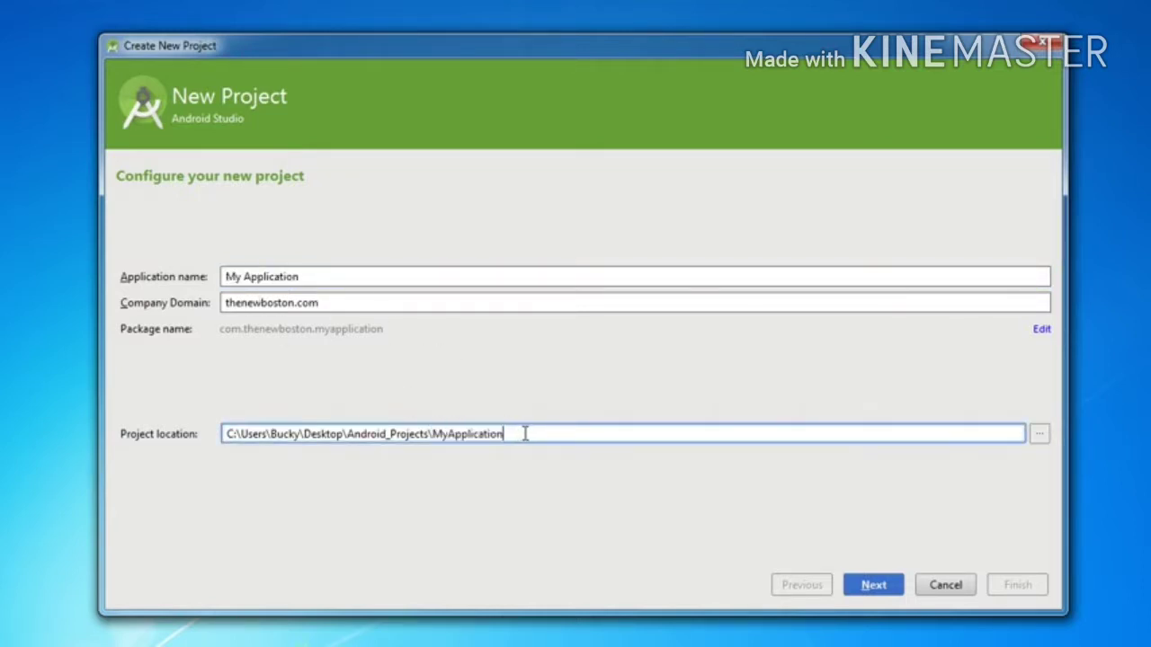
{"action": "left_click", "coordinate": [314, 279]}
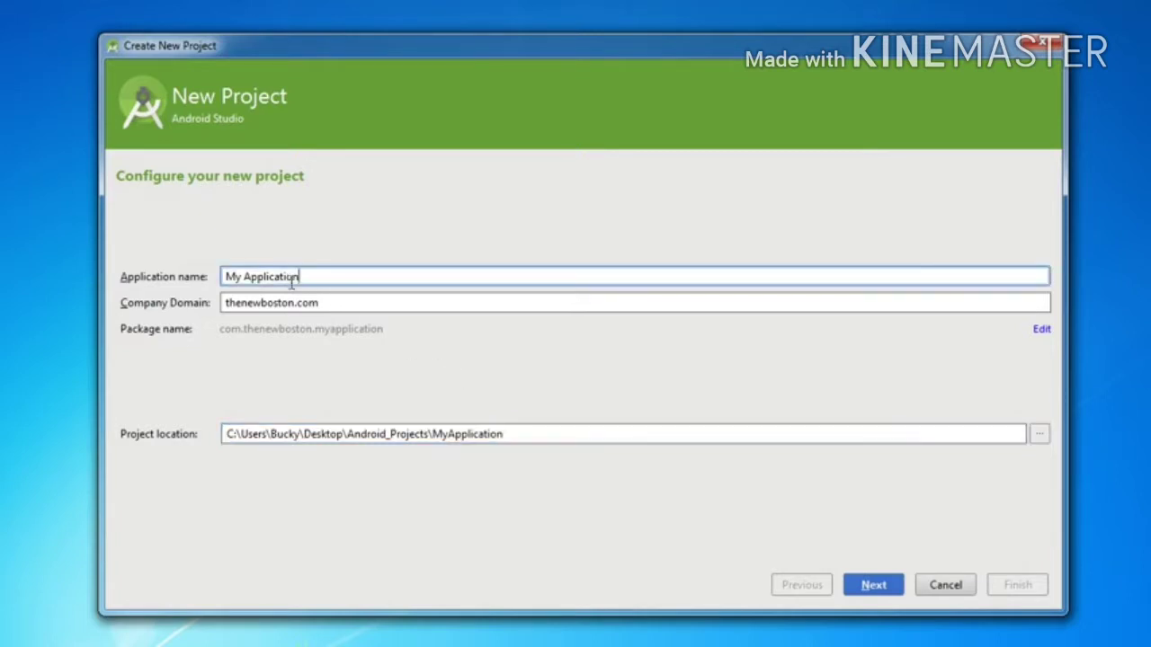
{"action": "triple_click", "coordinate": [290, 278]}
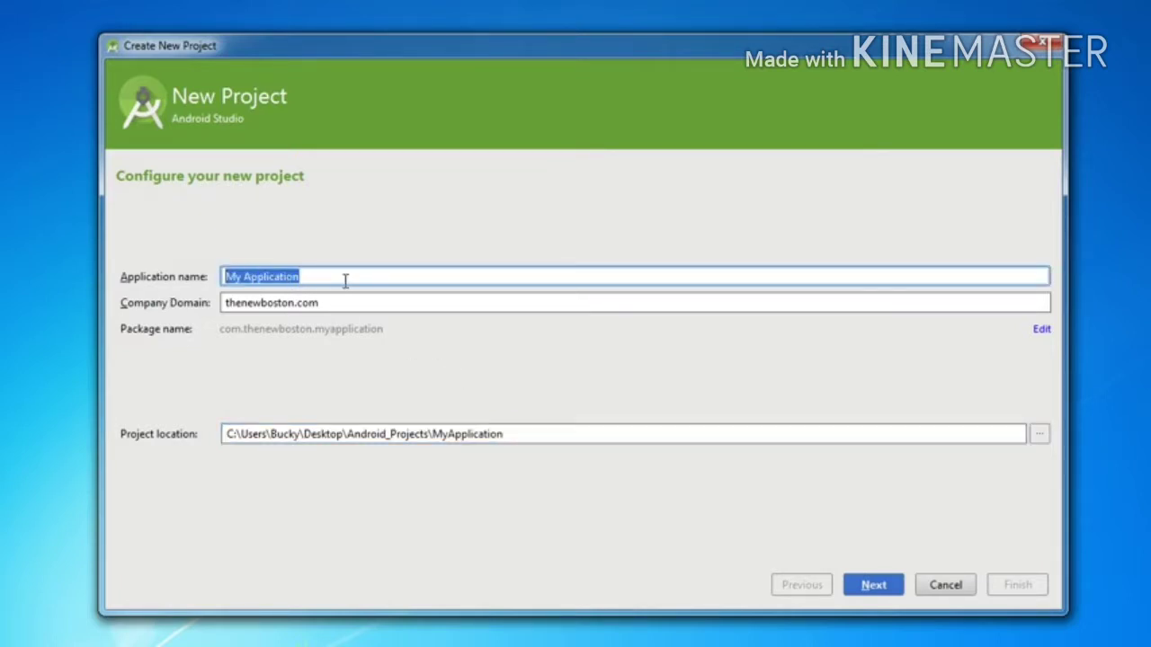
{"action": "left_click", "coordinate": [316, 277]}
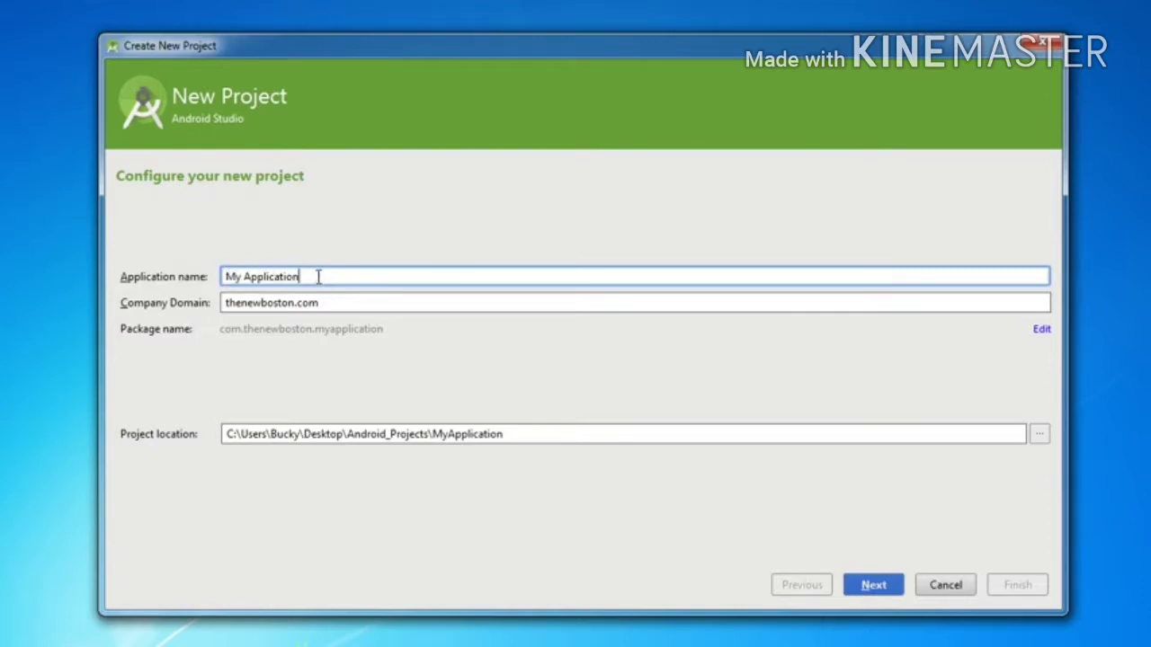
{"action": "left_click_drag", "start_coordinate": [300, 277], "coordinate": [169, 280]}
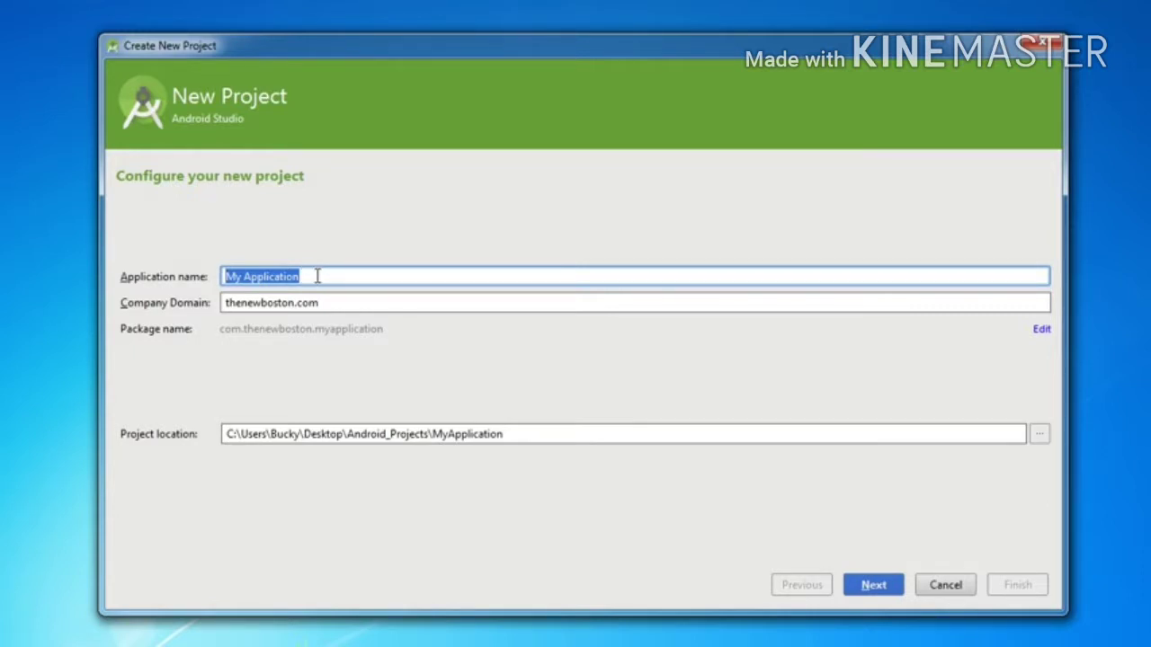
{"action": "left_click", "coordinate": [313, 277]}
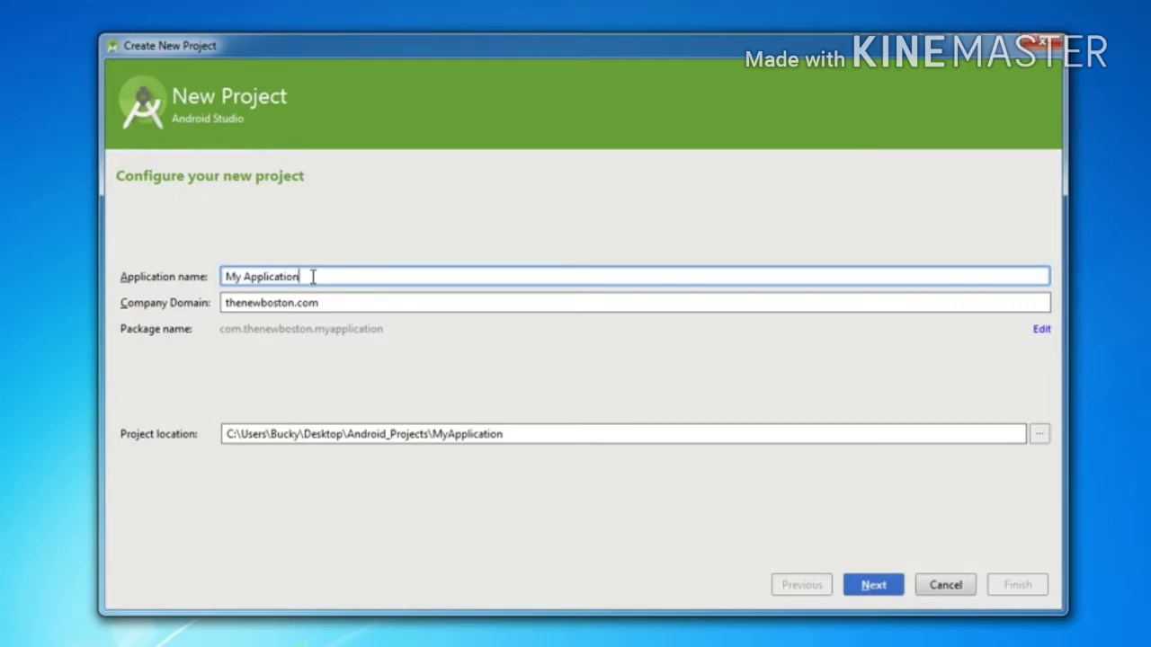
{"action": "left_click_drag", "start_coordinate": [312, 277], "coordinate": [205, 270]}
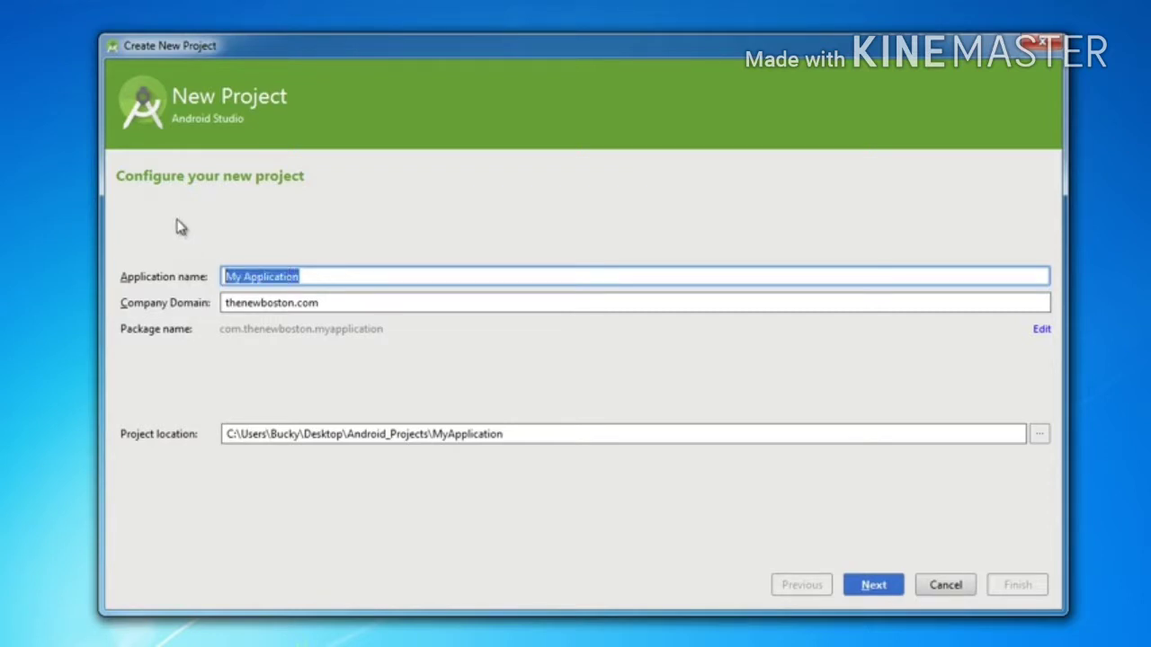
{"action": "left_click", "coordinate": [320, 277]}
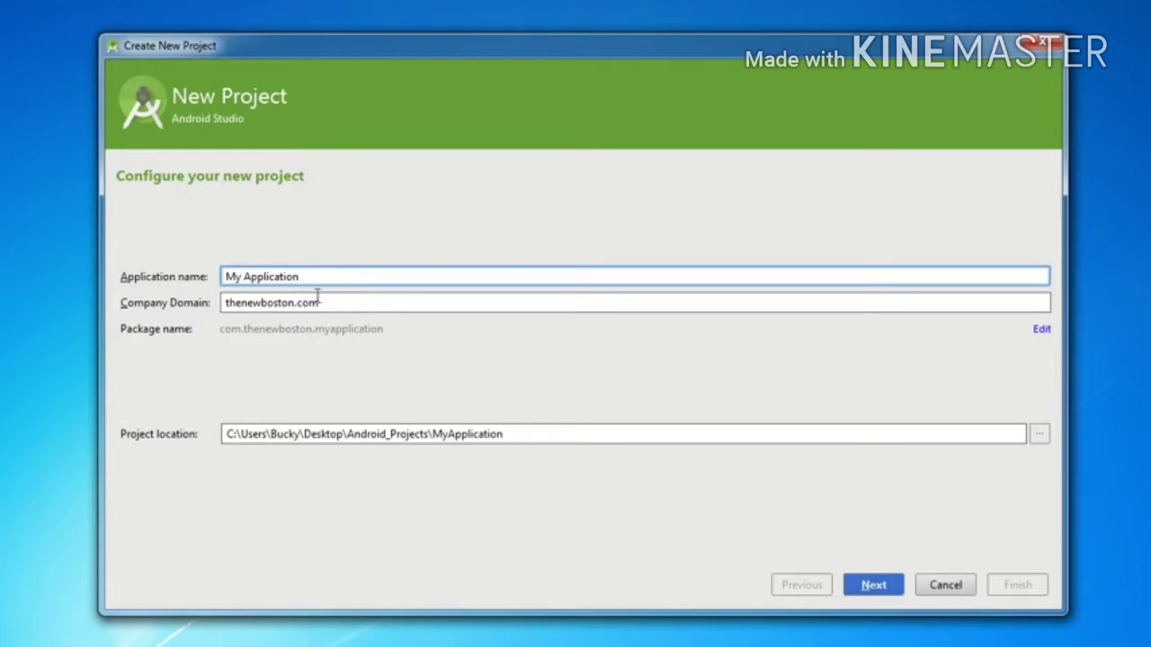
- Set the company domain to thenewboston.com
{"action": "left_click_drag", "start_coordinate": [323, 306], "coordinate": [205, 306]}
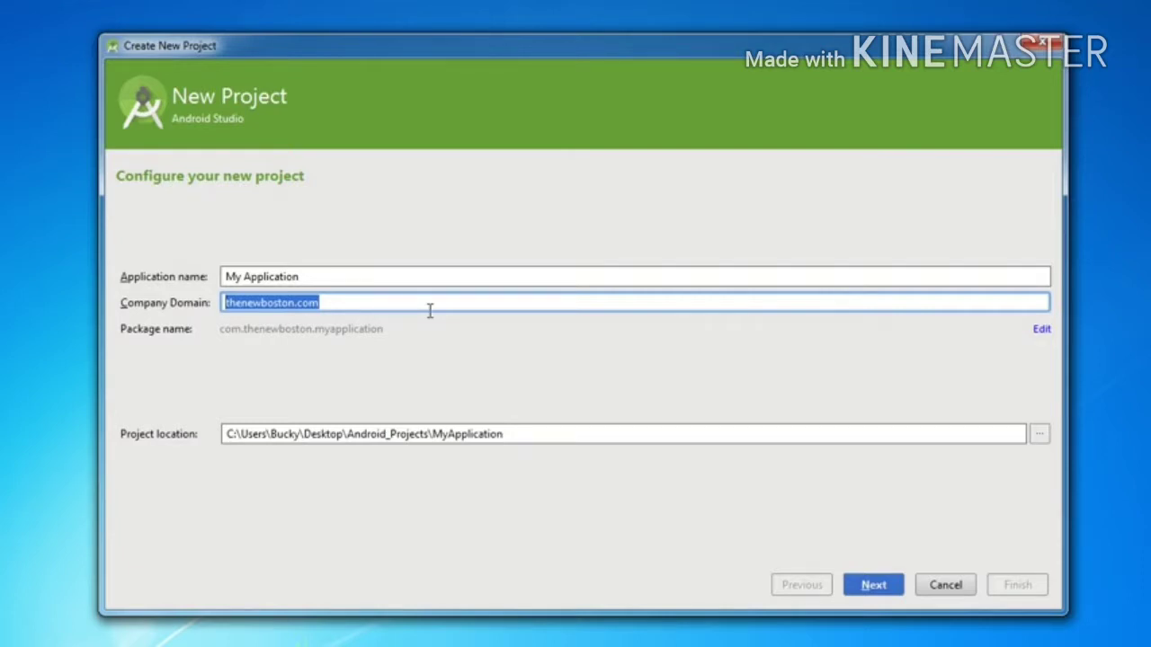
{"action": "left_click", "coordinate": [340, 302]}
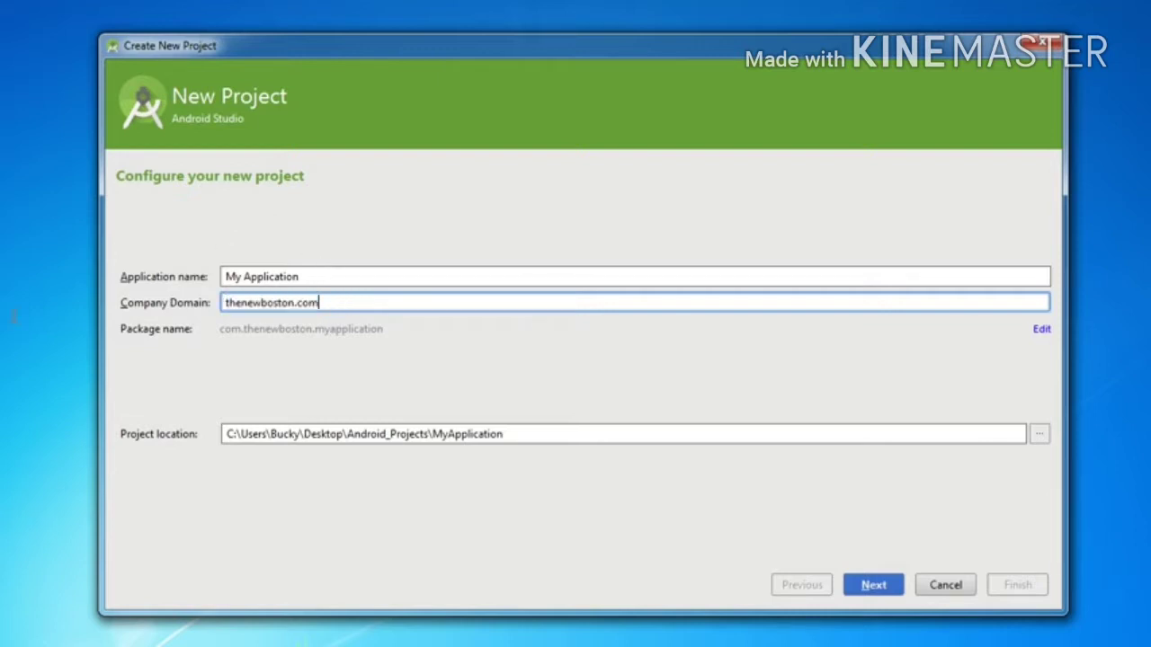
{"action": "left_click_drag", "start_coordinate": [334, 303], "coordinate": [182, 303]}
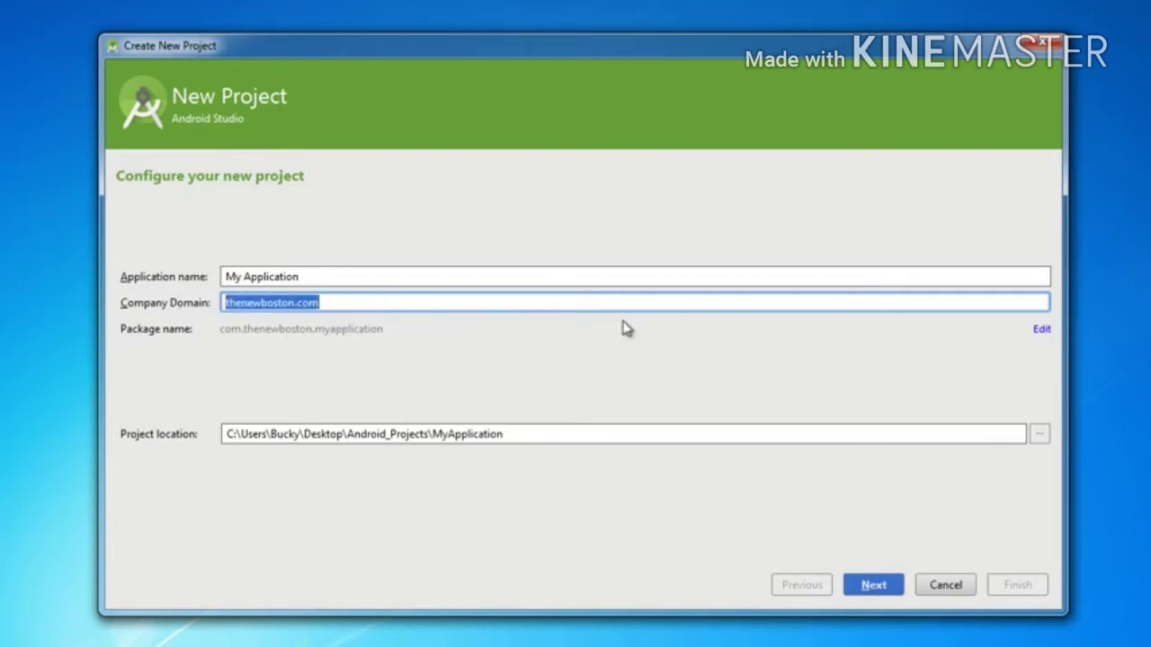
{"action": "type", "text": "thenewbost"}
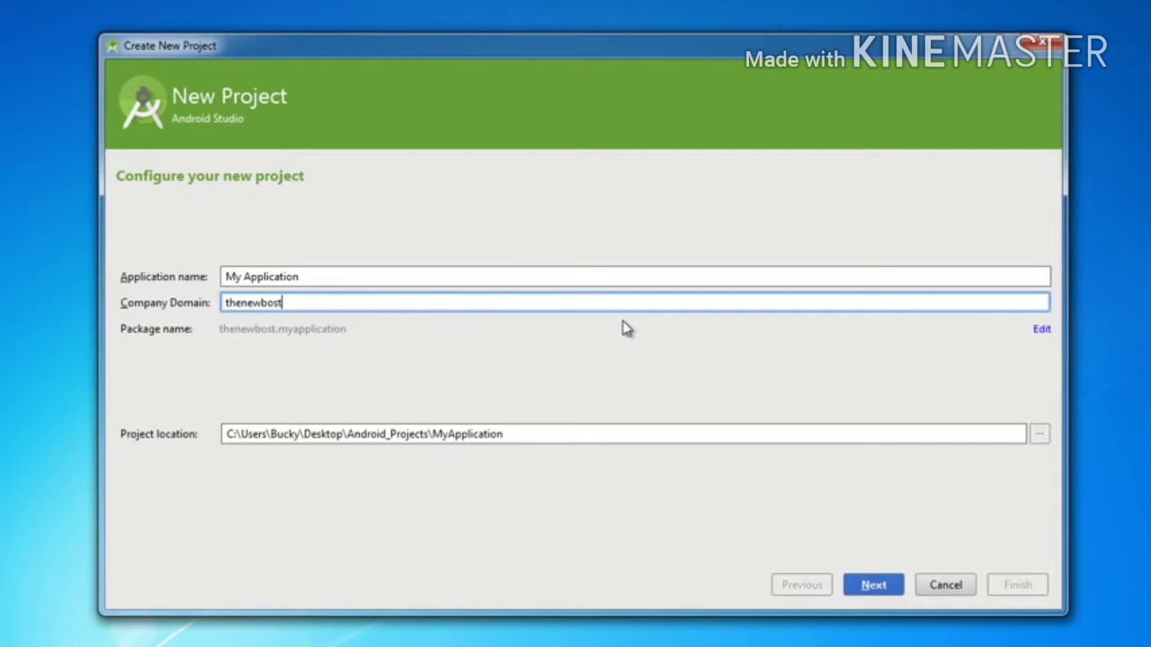
{"action": "type", "text": "on.com"}
{"action": "key", "text": "BackSpace"}
{"action": "key", "text": "BackSpace"}
{"action": "key", "text": "BackSpace"}
{"action": "key", "text": "BackSpace"}
{"action": "type", "text": ".com"}
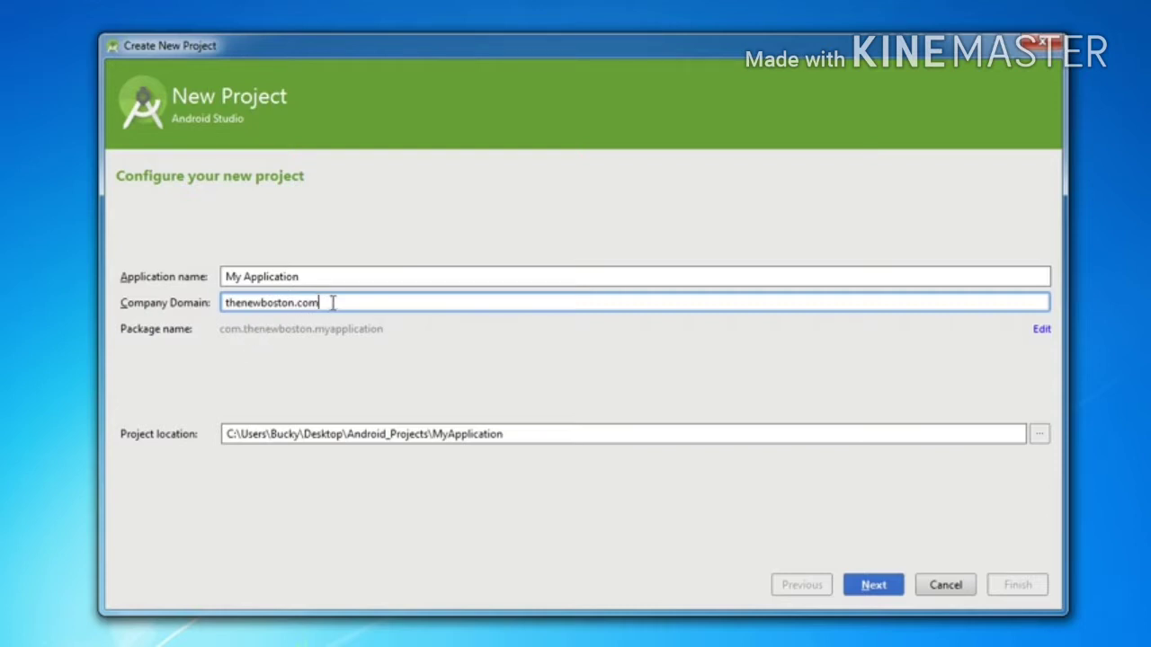
- Examine how the company domain and application name combine to form the package name
{"action": "left_click_drag", "start_coordinate": [329, 303], "coordinate": [190, 303]}
{"action": "left_click_drag", "start_coordinate": [293, 305], "coordinate": [160, 307]}
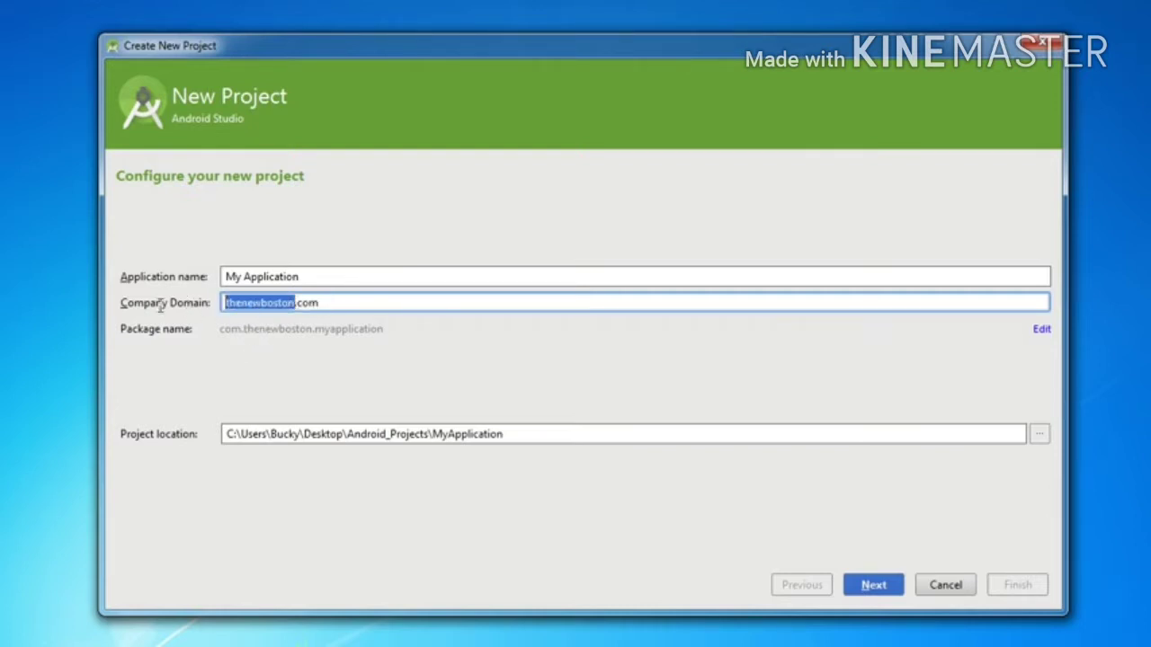
{"action": "left_click", "coordinate": [329, 303]}
{"action": "left_click_drag", "start_coordinate": [329, 303], "coordinate": [223, 303]}
{"action": "left_click", "coordinate": [301, 277]}
{"action": "left_click_drag", "start_coordinate": [300, 277], "coordinate": [180, 278]}
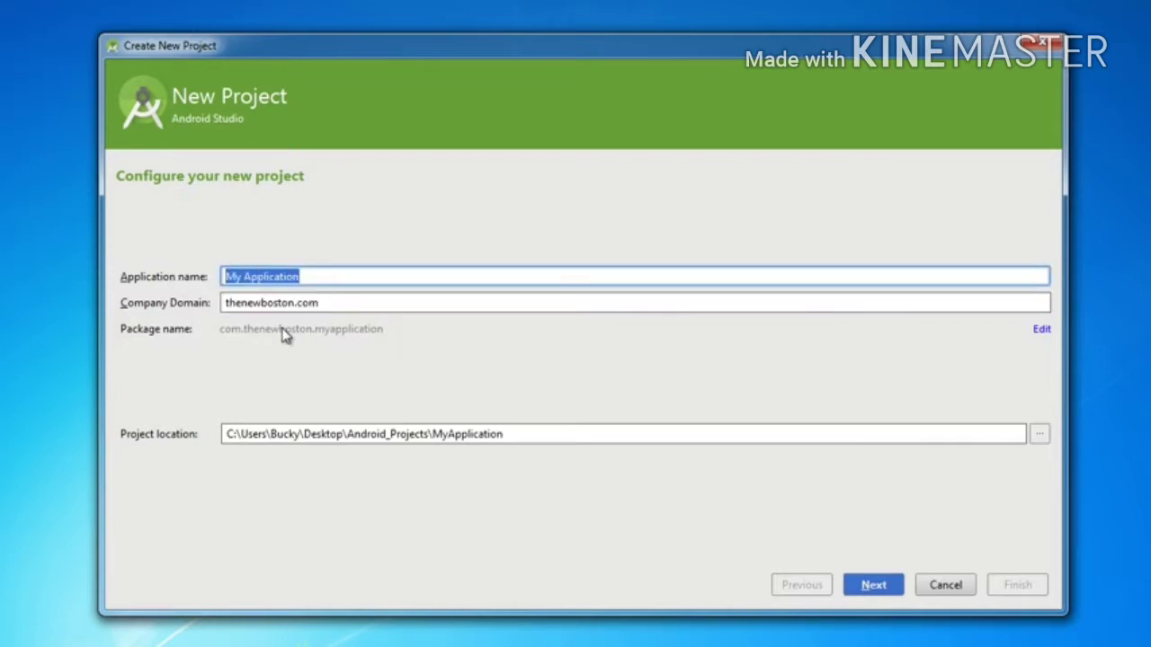
{"action": "left_click", "coordinate": [312, 280]}
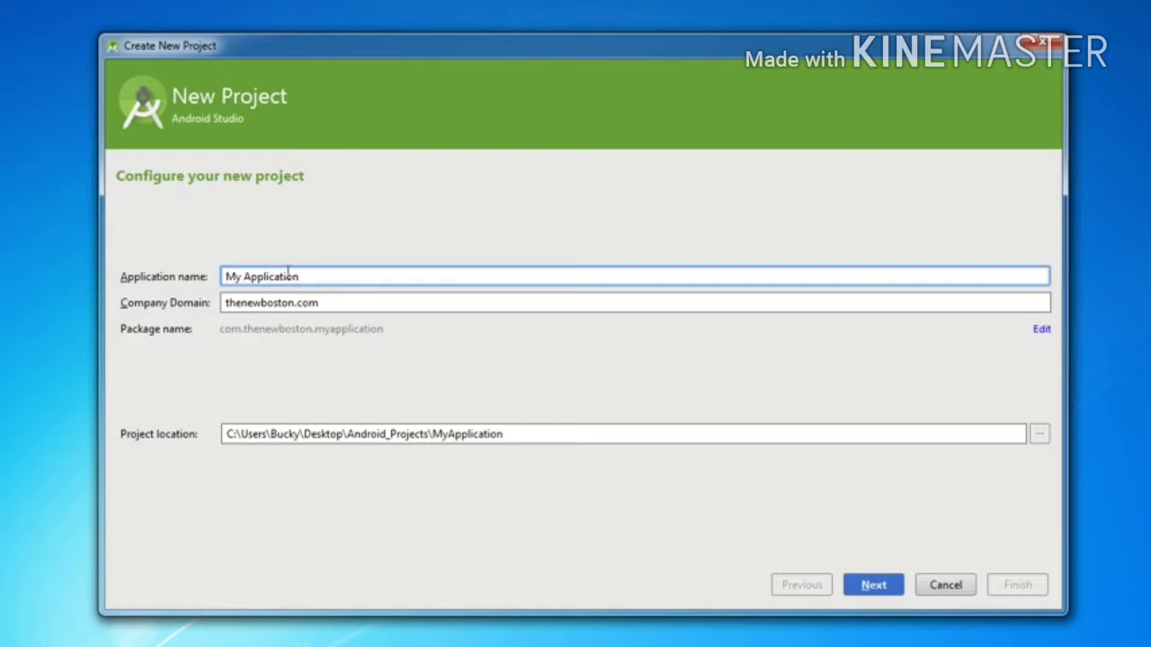
{"action": "left_click_drag", "start_coordinate": [289, 272], "coordinate": [152, 275]}
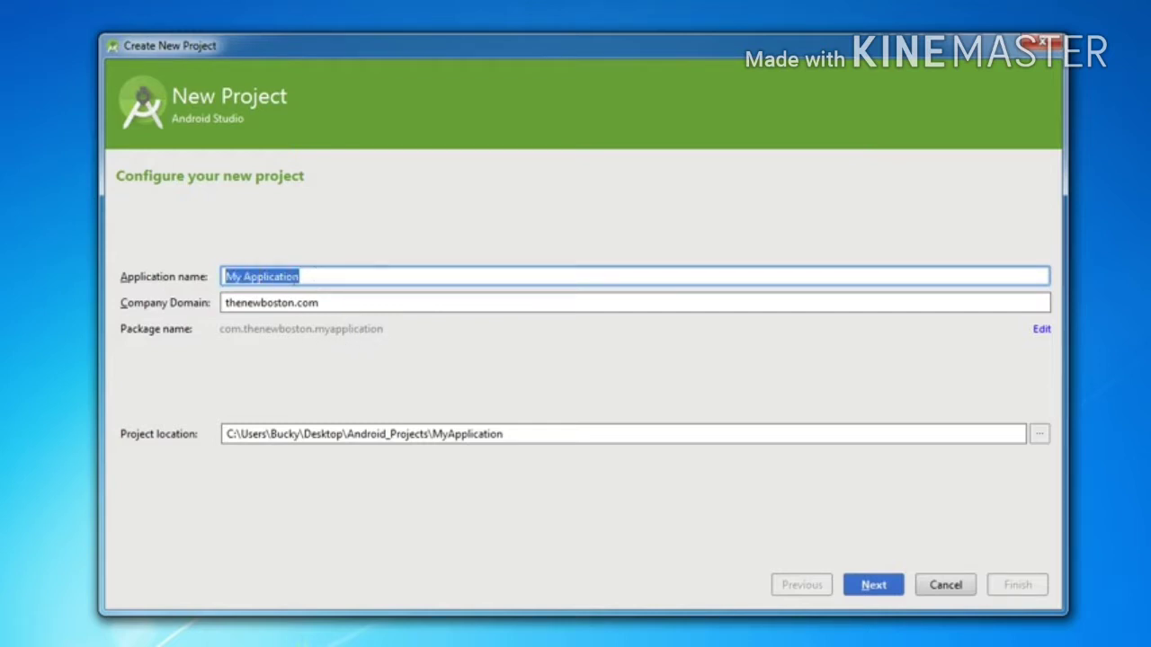
{"action": "key", "text": "Tab"}
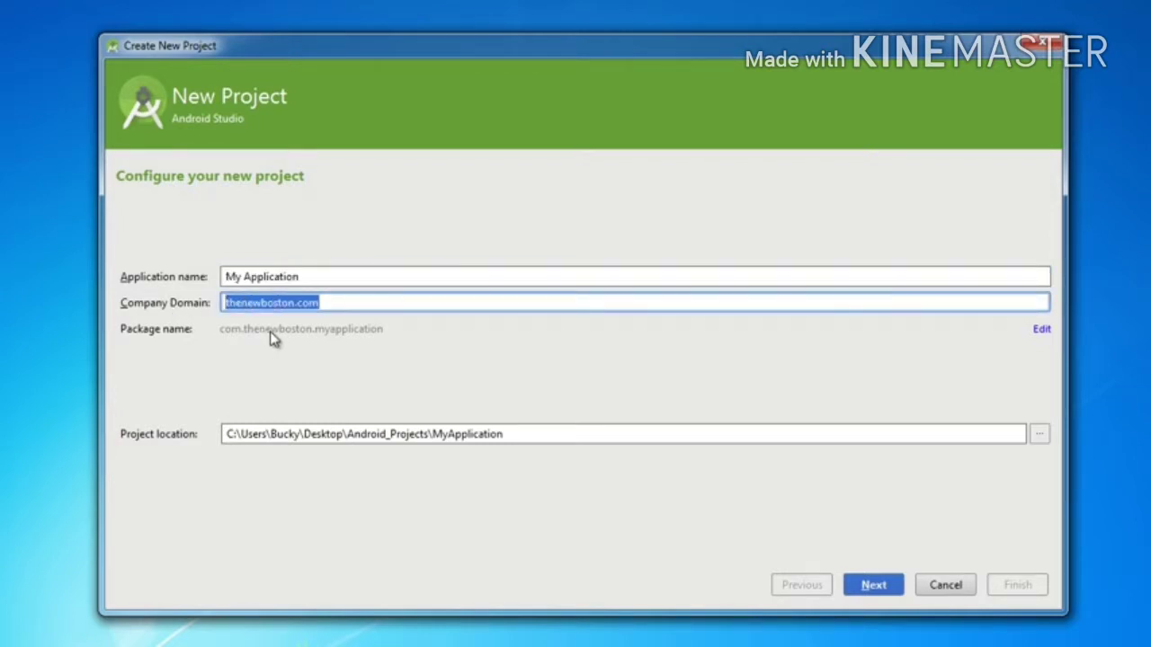
{"action": "left_click", "coordinate": [310, 277]}
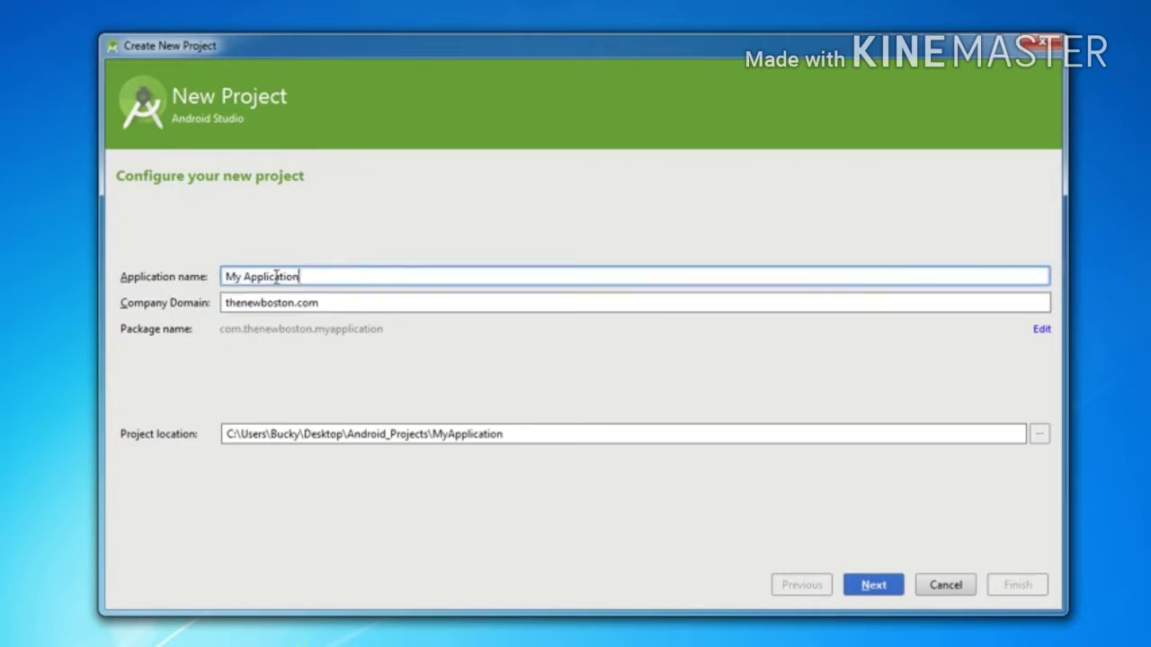
{"action": "left_click_drag", "start_coordinate": [276, 276], "coordinate": [167, 283]}
{"action": "left_click_drag", "start_coordinate": [326, 304], "coordinate": [184, 304]}
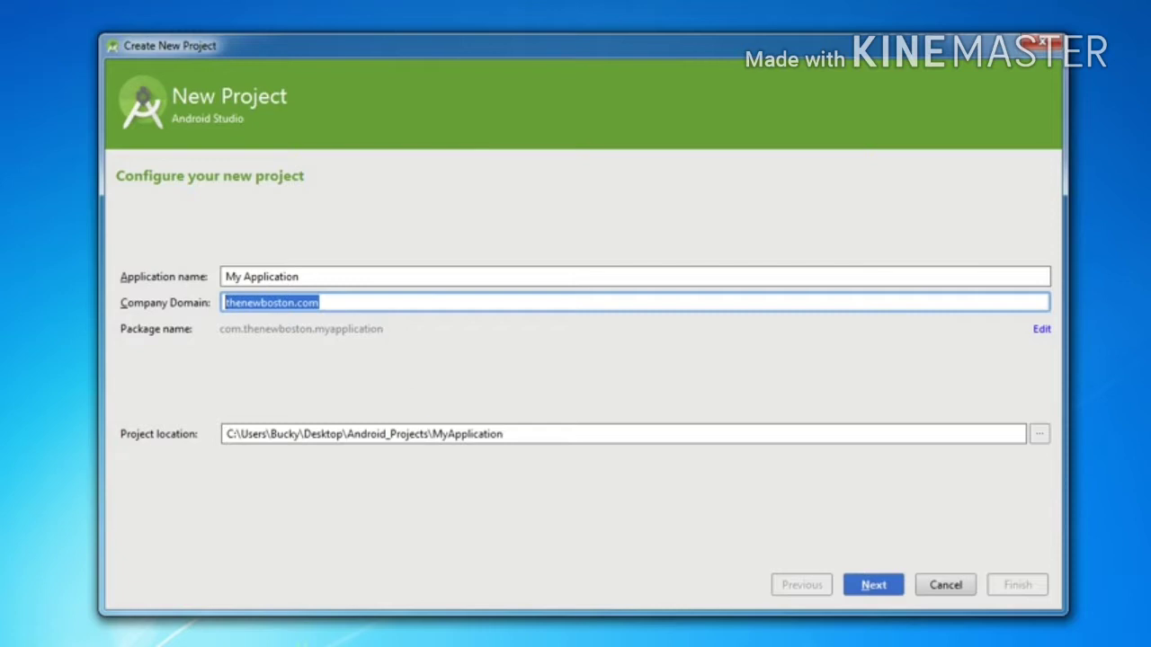
- Continue to the form factors and target only Phone and Tablet with minimum SDK API 8: Android 2.2 (Froyo)
{"action": "left_click", "coordinate": [872, 589]}
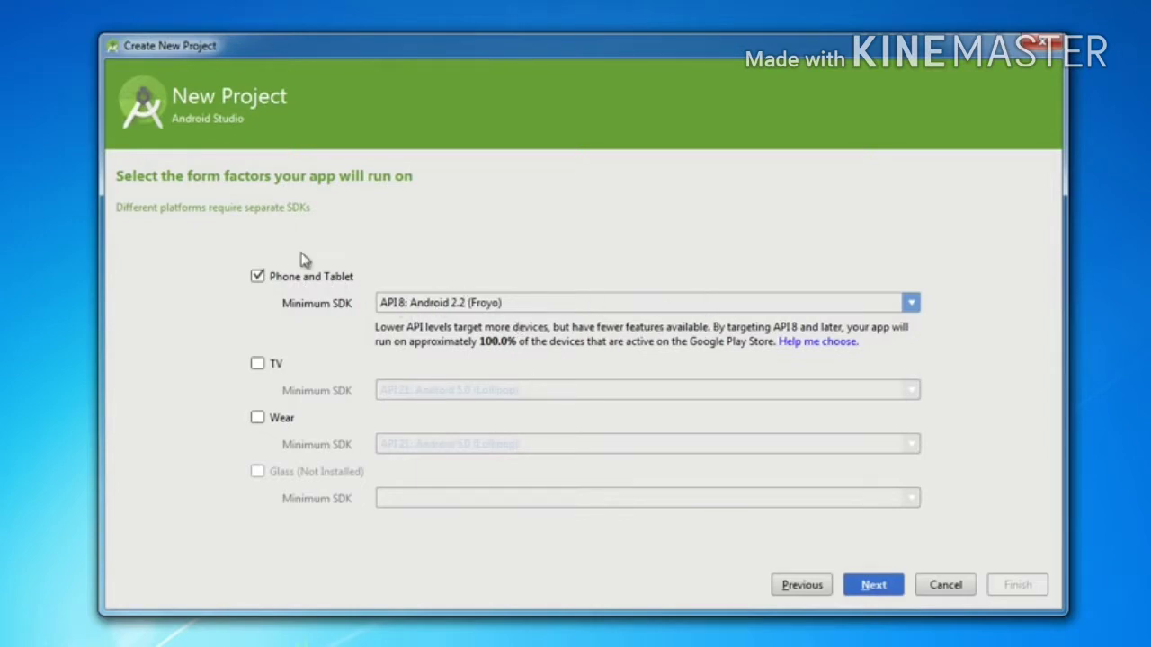
{"action": "left_click", "coordinate": [259, 364]}
{"action": "left_click", "coordinate": [259, 365]}
{"action": "left_click", "coordinate": [258, 418]}
{"action": "left_click", "coordinate": [258, 418]}
{"action": "left_click", "coordinate": [258, 278]}
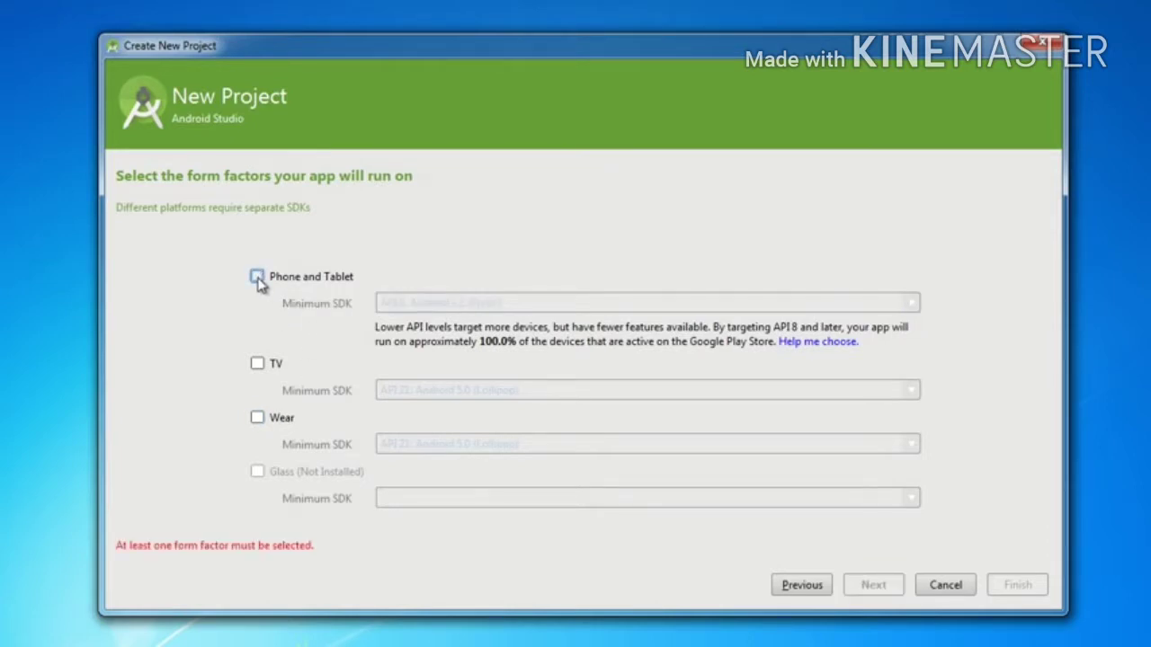
{"action": "left_click", "coordinate": [258, 277]}
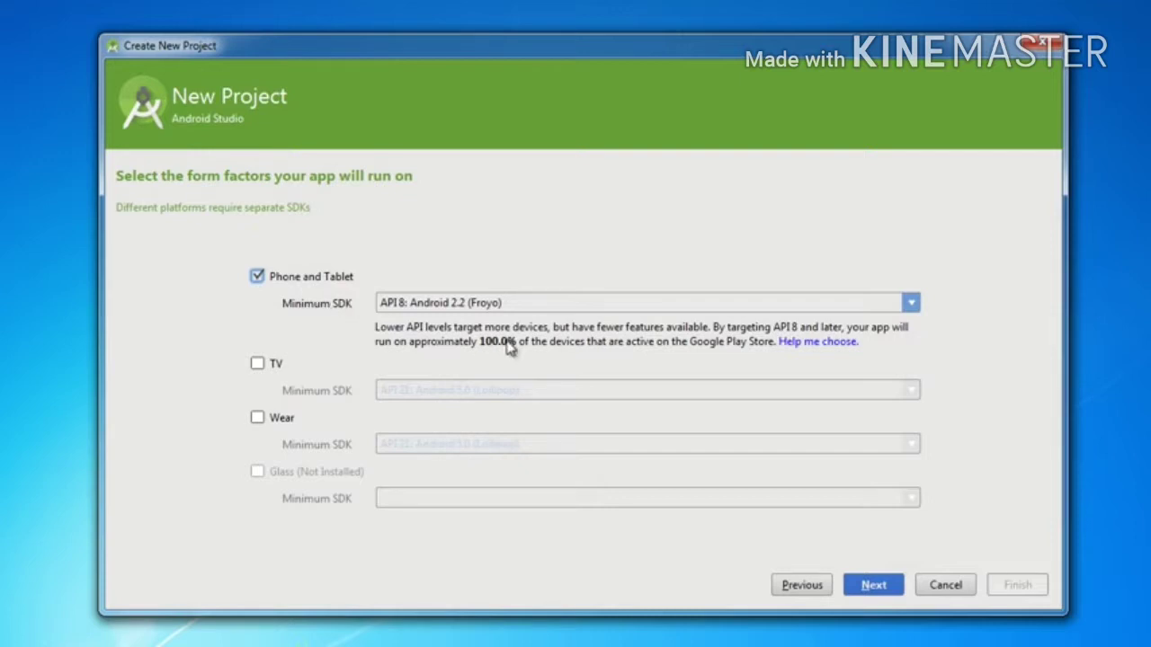
{"action": "left_click", "coordinate": [909, 305]}
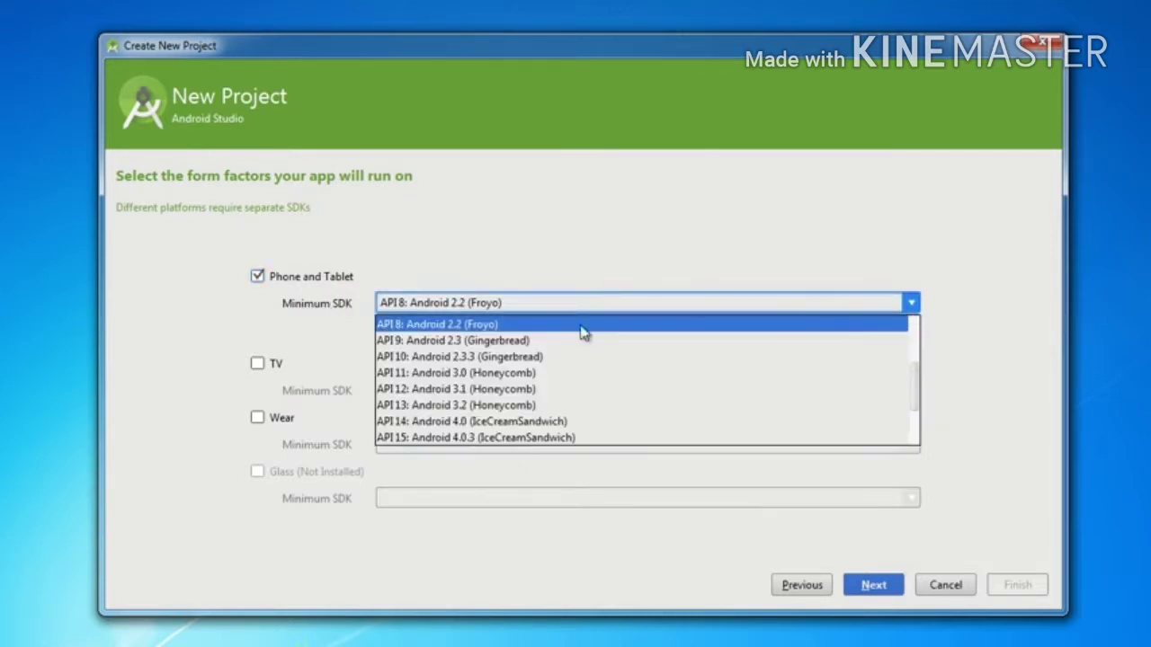
{"action": "left_click", "coordinate": [498, 326]}
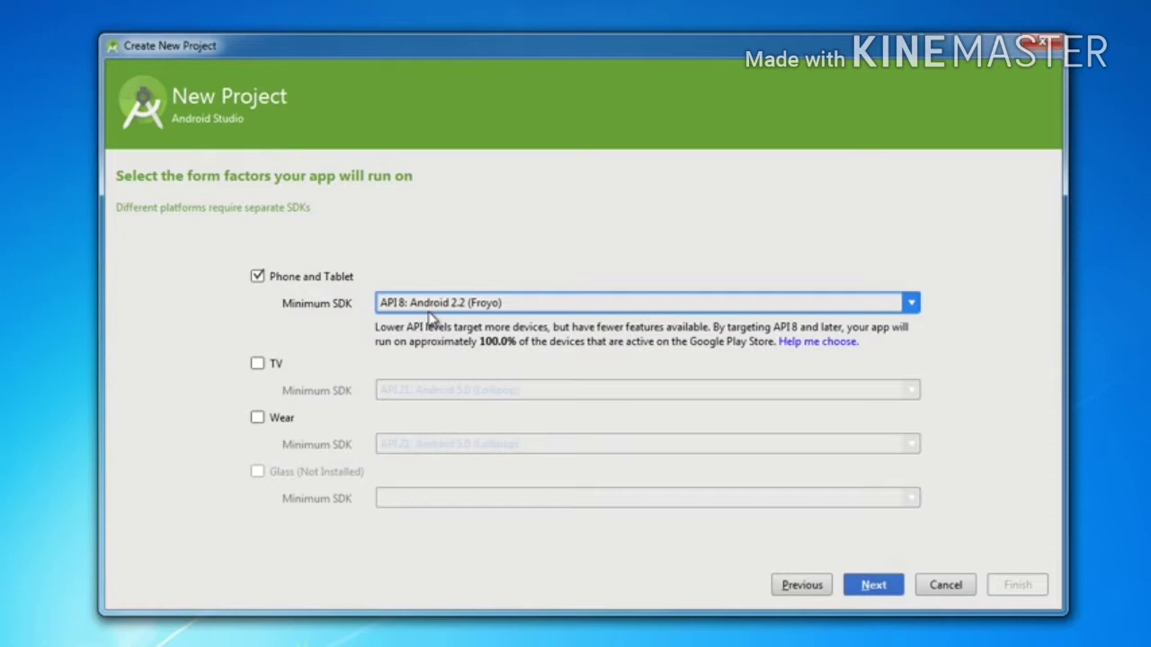
- Look through the available Android versions and set the Phone and Tablet minimum SDK to API 19: Android 4.4 (KitKat)
{"action": "left_click", "coordinate": [908, 304]}
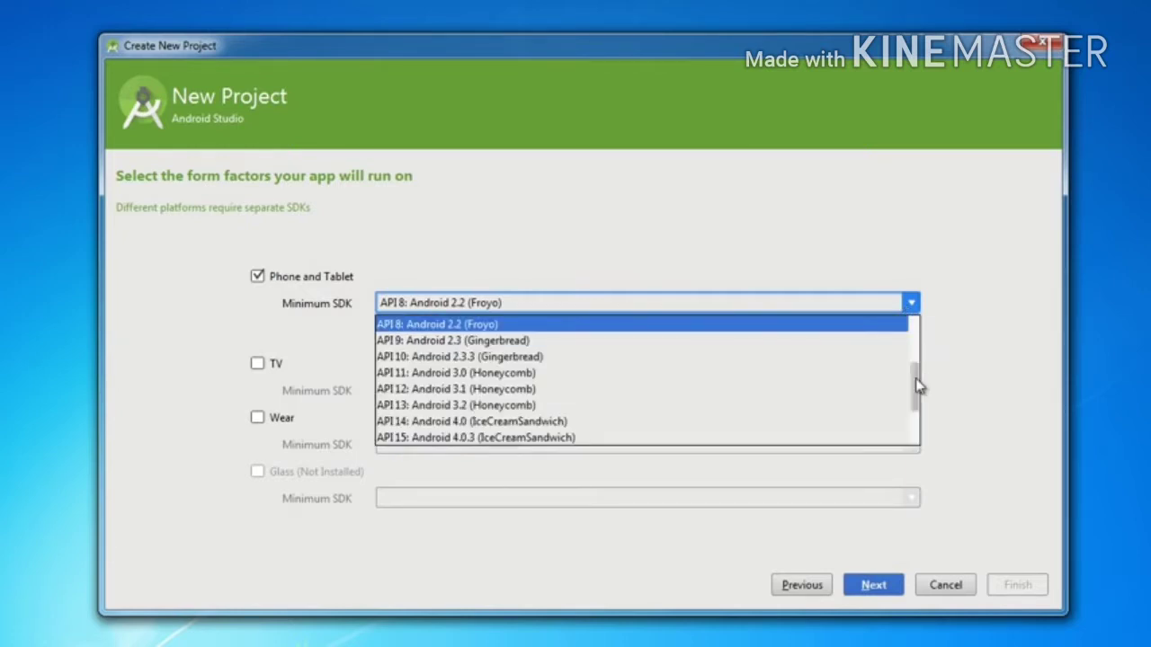
{"action": "left_click_drag", "start_coordinate": [917, 385], "coordinate": [883, 406]}
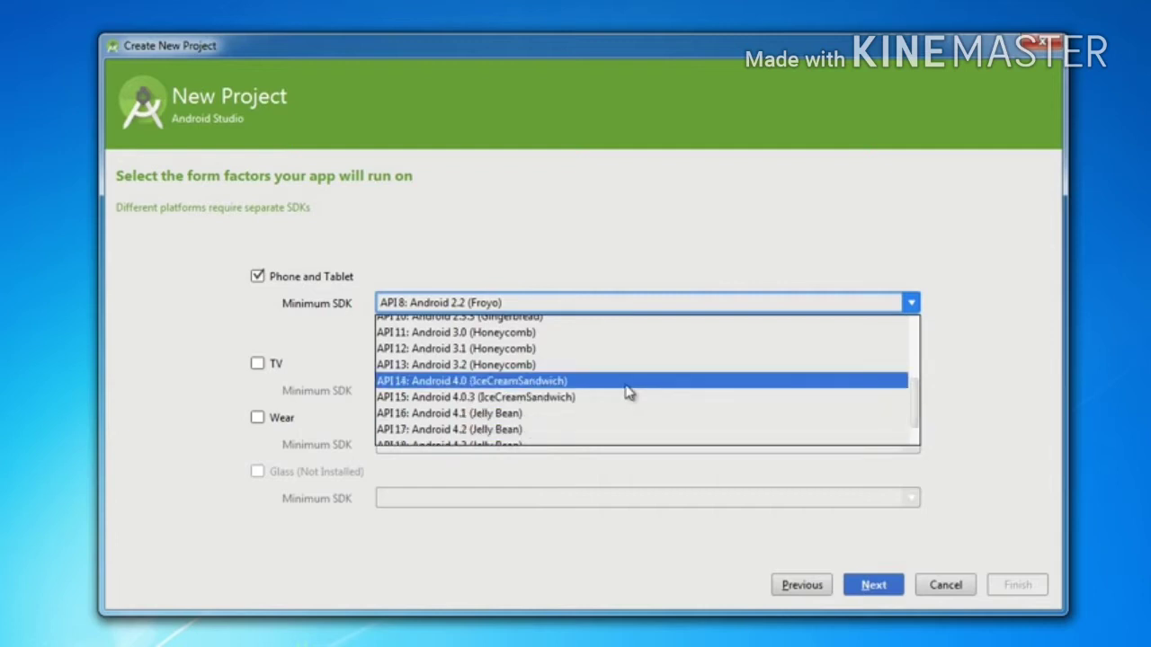
{"action": "left_click", "coordinate": [583, 239]}
{"action": "left_click", "coordinate": [914, 305]}
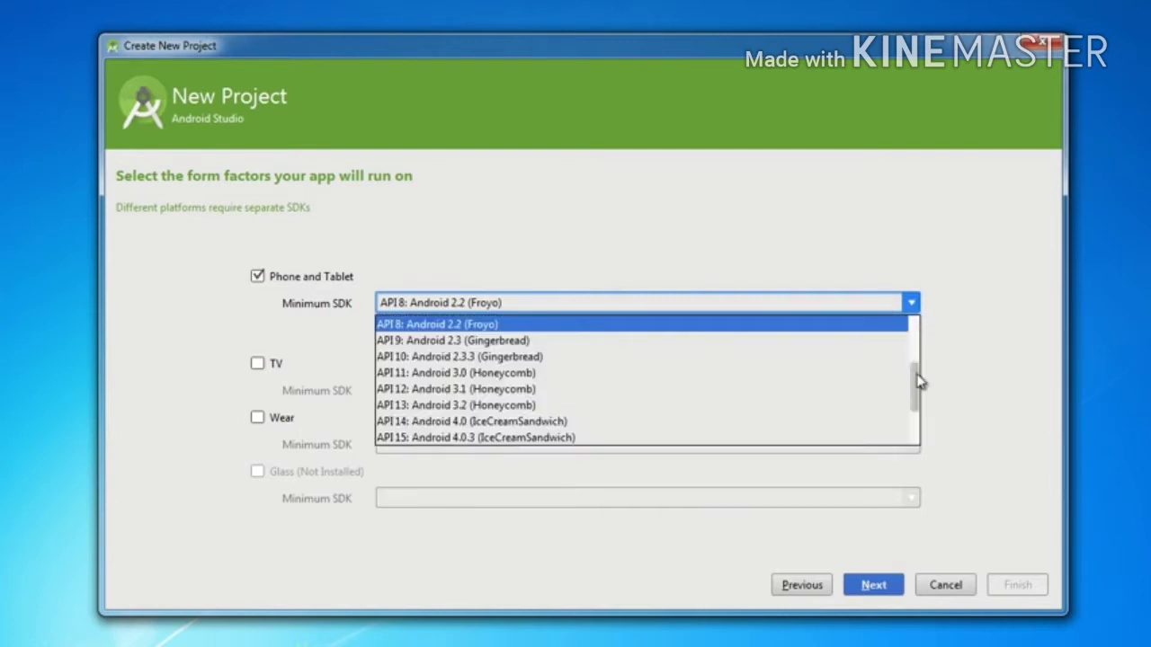
{"action": "scroll", "coordinate": [917, 381], "scroll_direction": "down", "scroll_amount": 2}
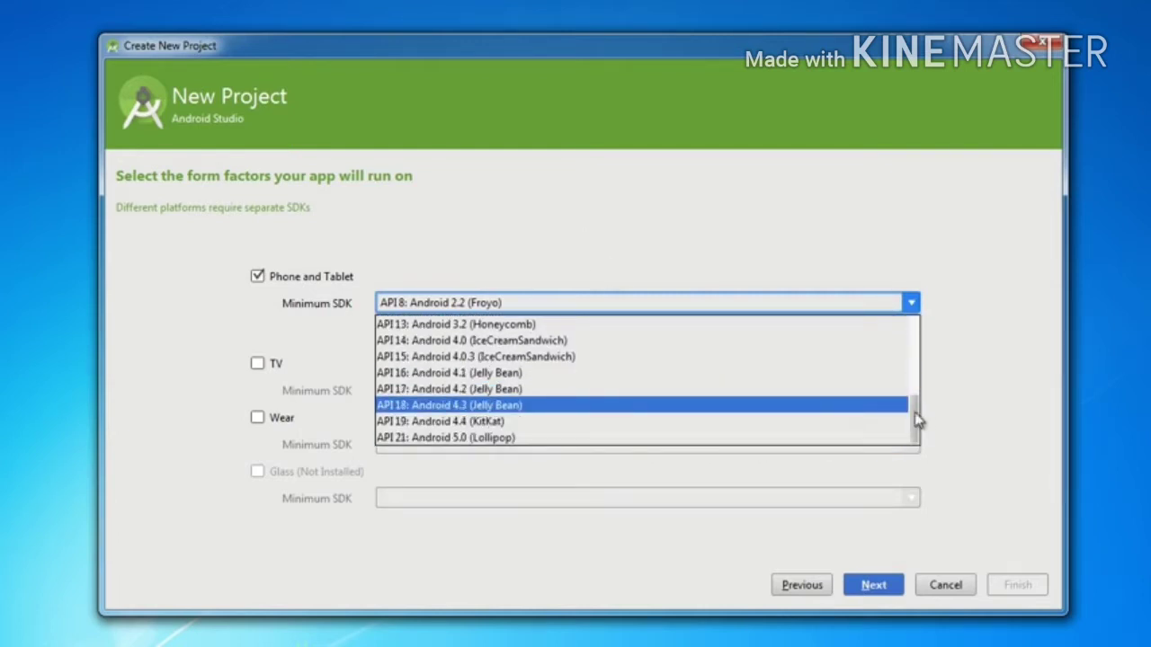
{"action": "left_click_drag", "start_coordinate": [920, 419], "coordinate": [917, 359]}
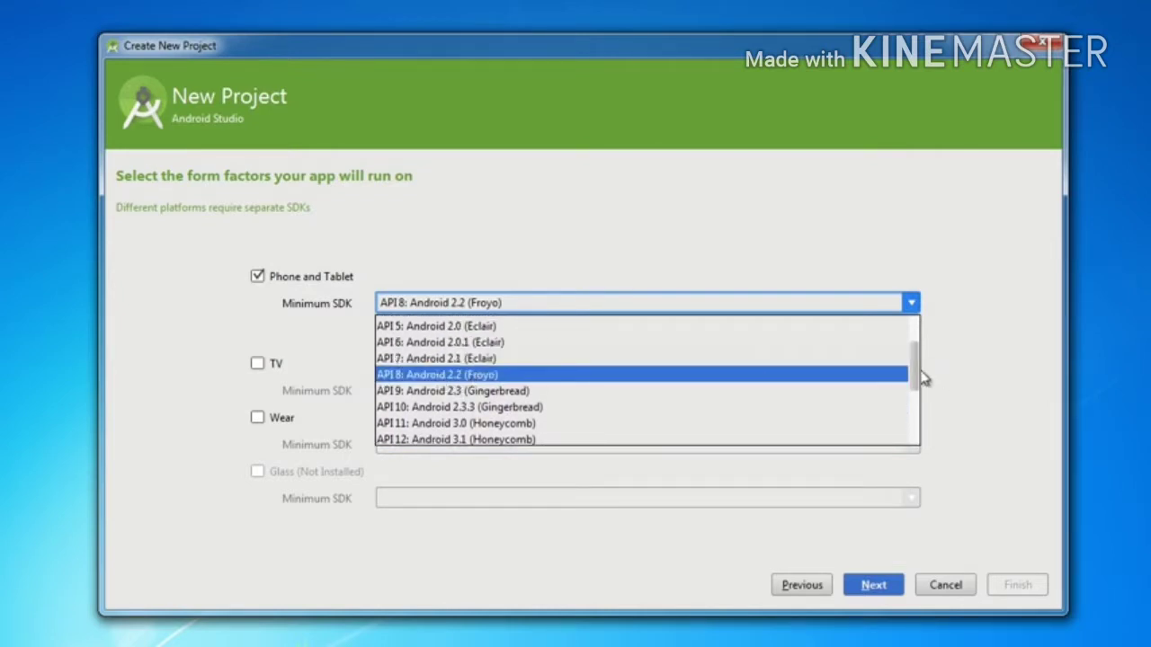
{"action": "left_click_drag", "start_coordinate": [917, 373], "coordinate": [917, 427]}
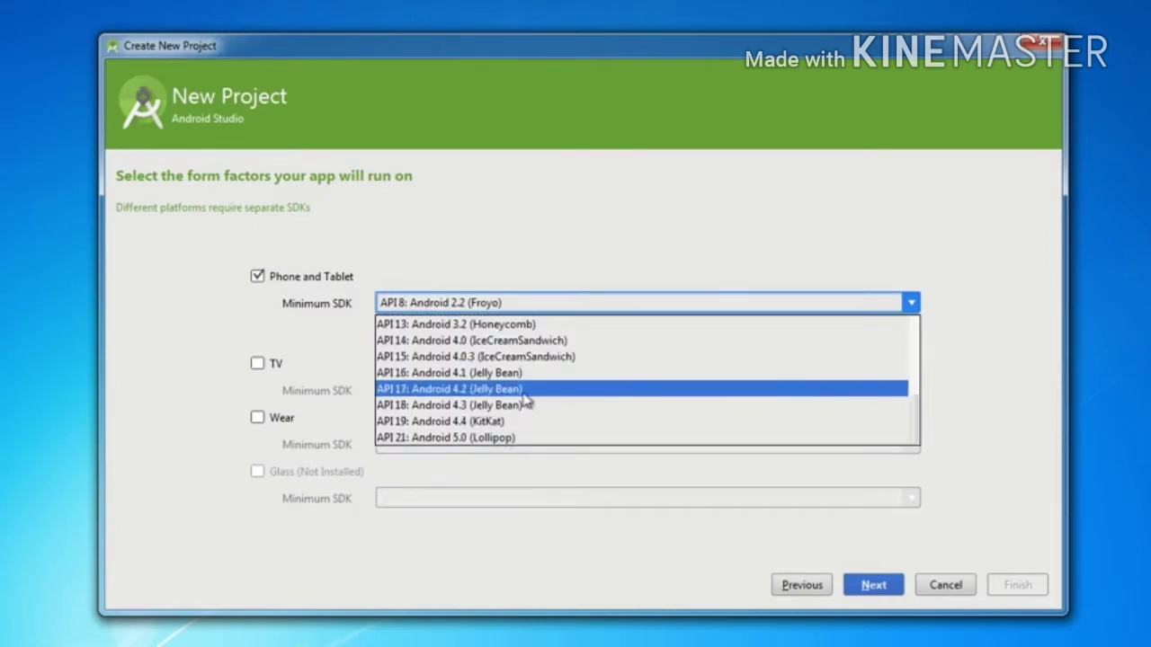
{"action": "left_click", "coordinate": [469, 427]}
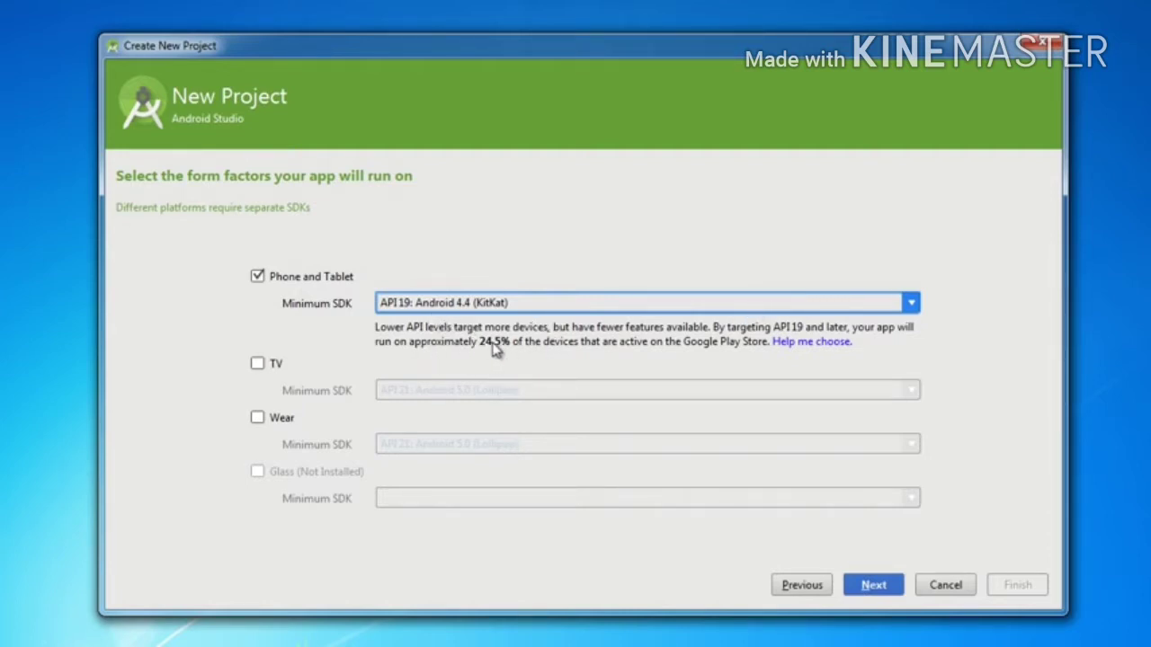
- Set the Phone and Tablet minimum SDK back to API 8: Android 2.2 (Froyo)
{"action": "left_click", "coordinate": [912, 302]}
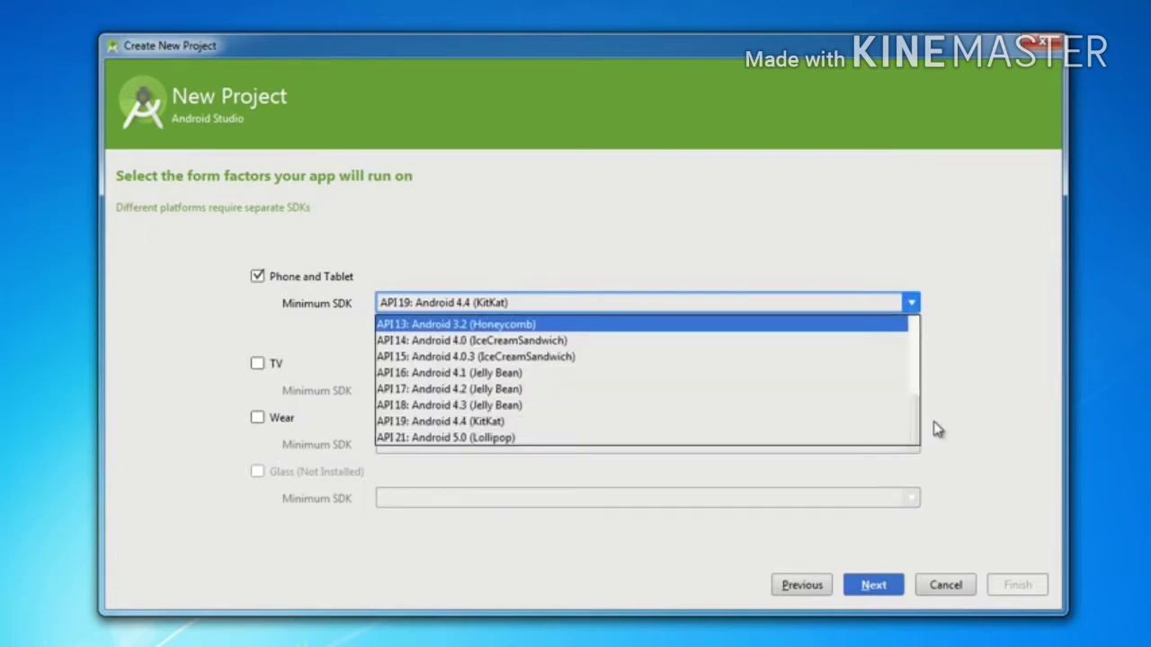
{"action": "left_click_drag", "start_coordinate": [914, 423], "coordinate": [912, 367]}
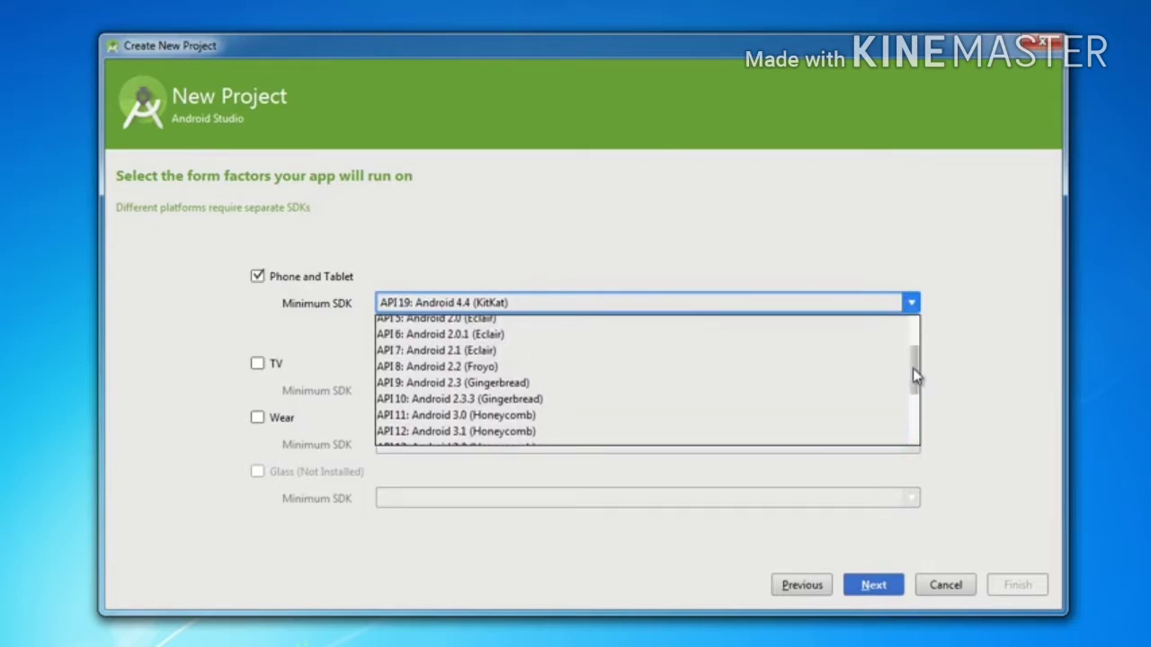
{"action": "left_click", "coordinate": [468, 372]}
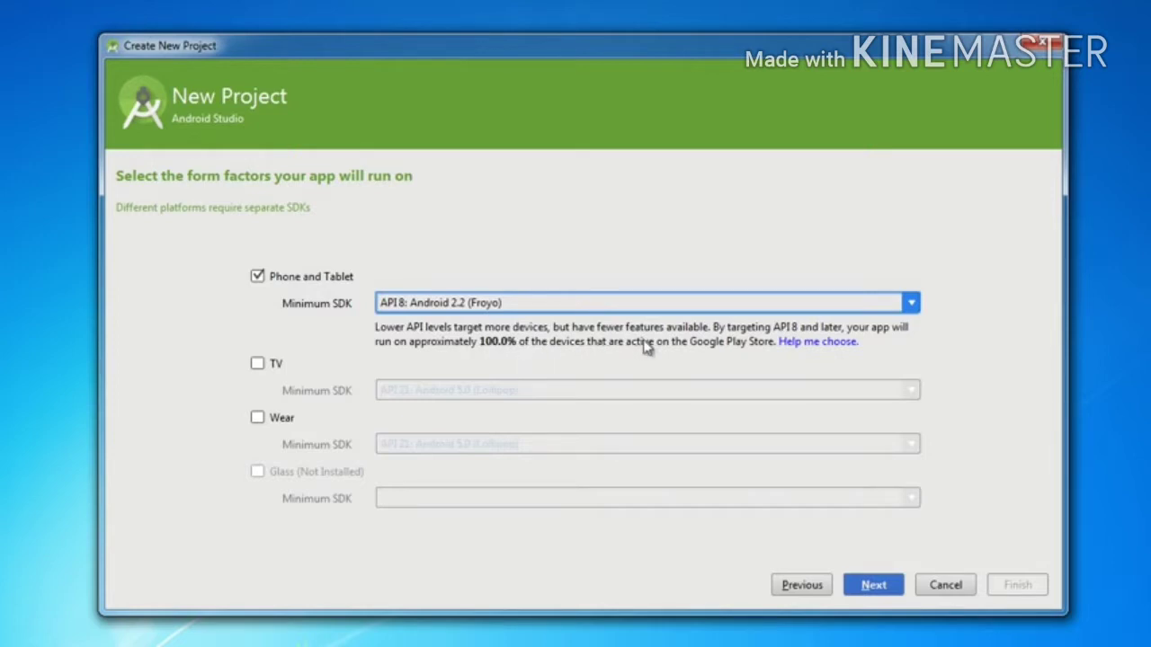
- Set the Phone and Tablet minimum SDK to the oldest version, API 1: Android 1.0
{"action": "left_click", "coordinate": [913, 304]}
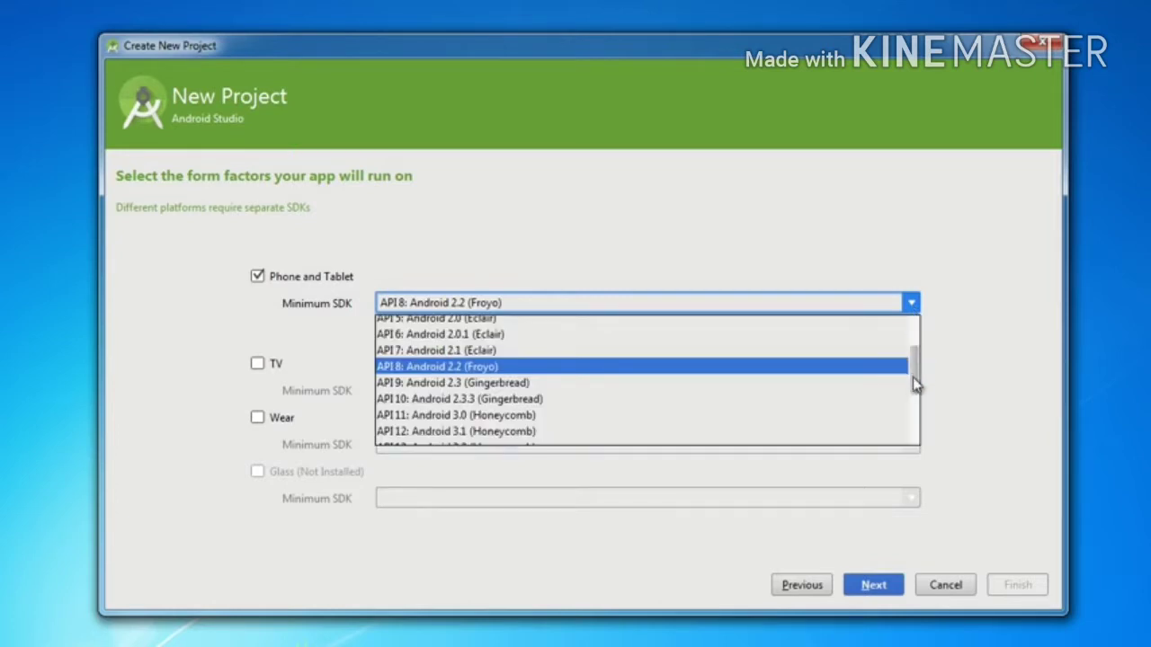
{"action": "scroll", "coordinate": [912, 377], "scroll_direction": "up", "scroll_amount": 2}
{"action": "scroll", "coordinate": [911, 369], "scroll_direction": "up", "scroll_amount": 2}
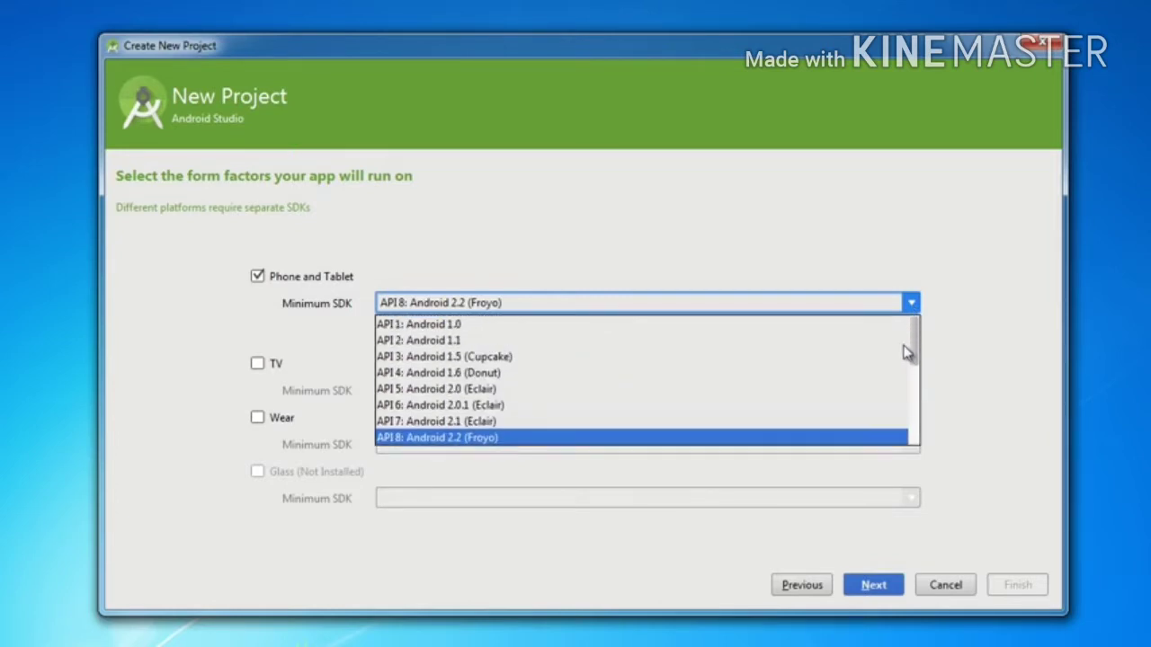
{"action": "left_click", "coordinate": [429, 332]}
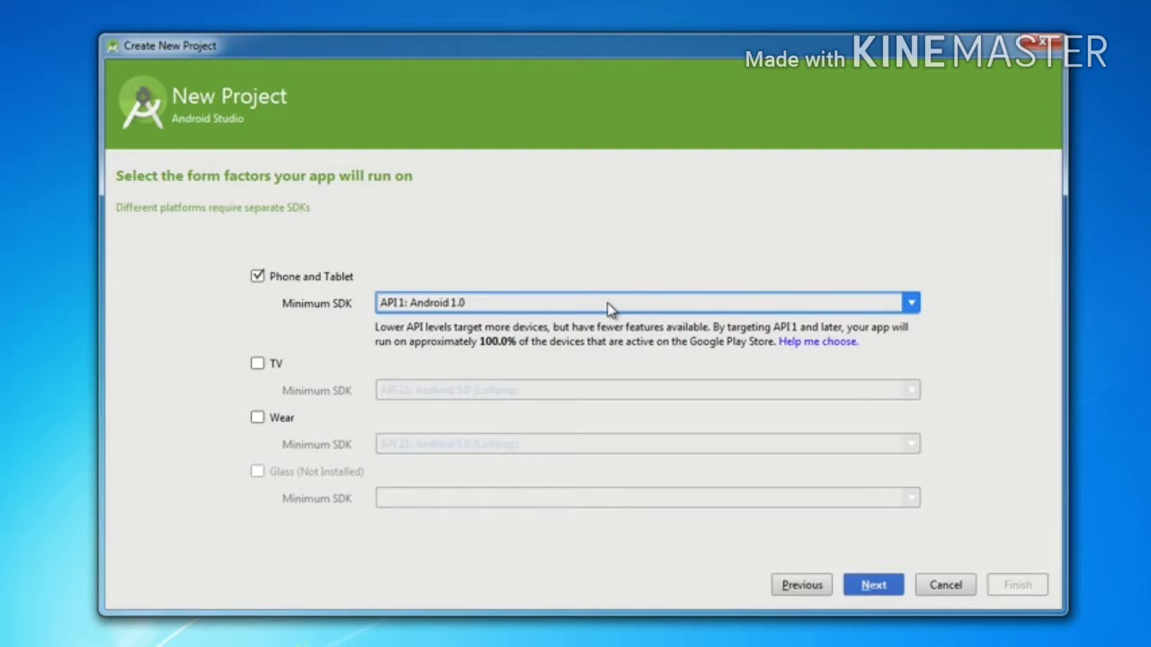
- Set the Phone and Tablet minimum SDK to API 8: Android 2.2 (Froyo) and continue to the activity selection
{"action": "left_click", "coordinate": [869, 303]}
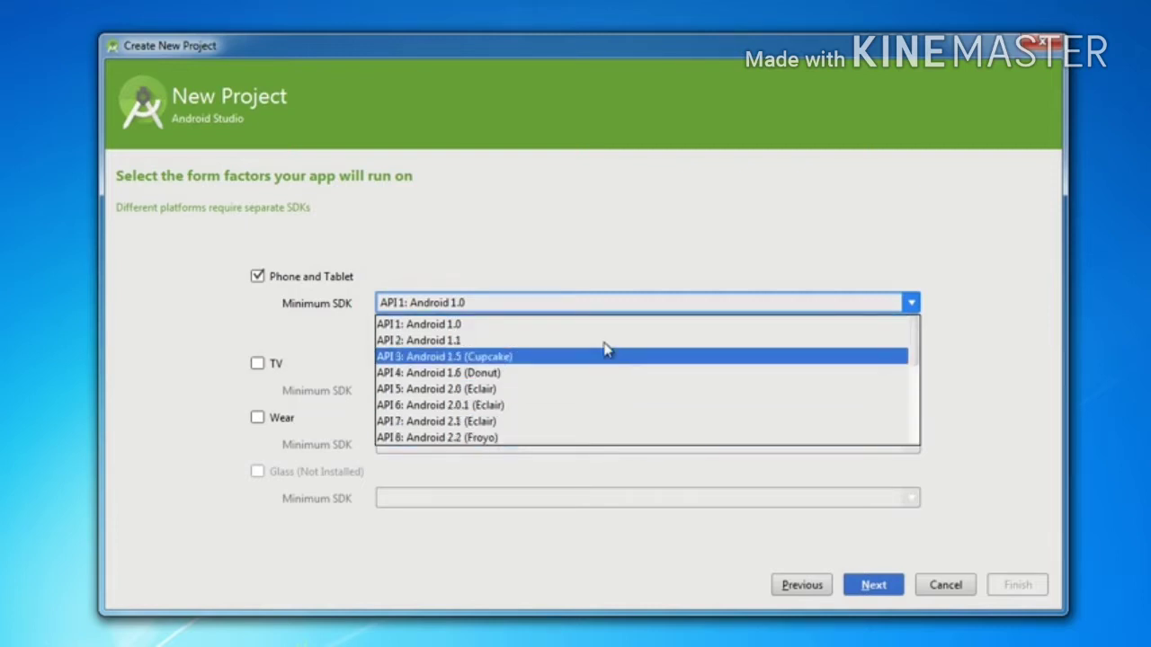
{"action": "scroll", "coordinate": [608, 374], "scroll_direction": "down", "scroll_amount": 4}
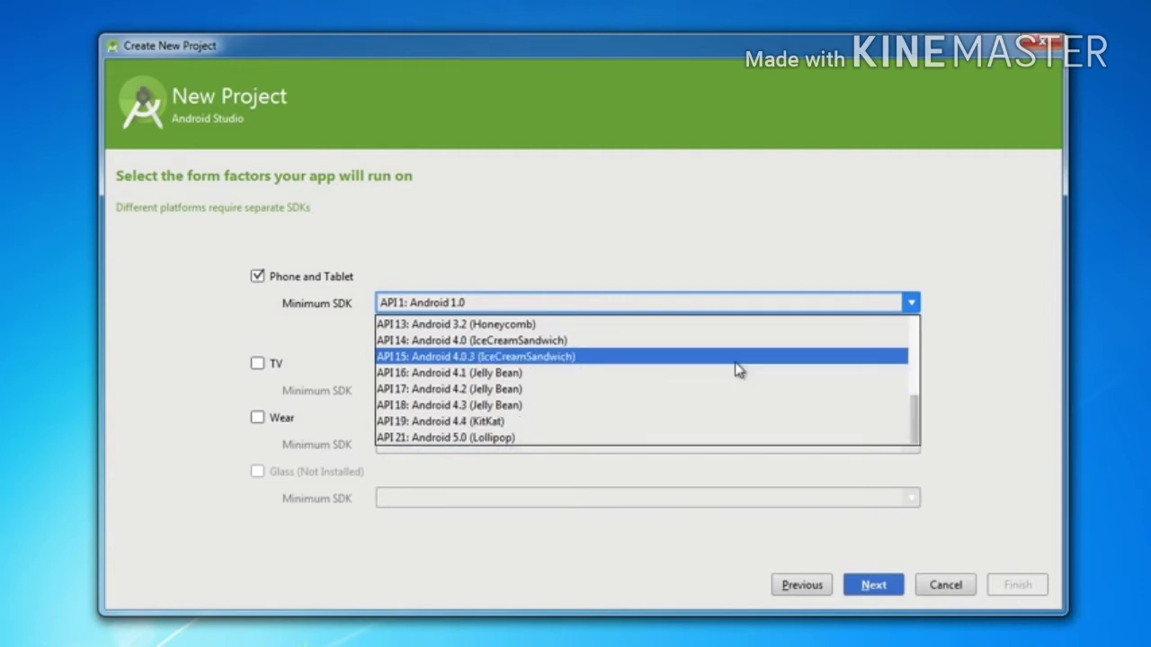
{"action": "scroll", "coordinate": [511, 395], "scroll_direction": "up", "scroll_amount": 2}
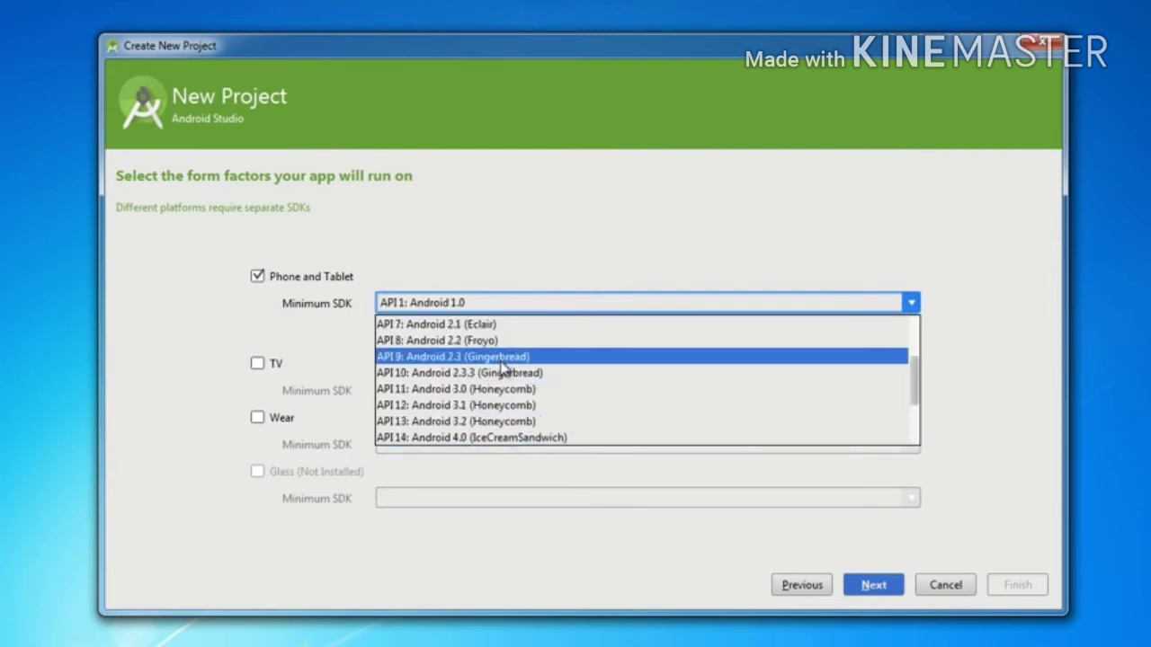
{"action": "left_click", "coordinate": [436, 348]}
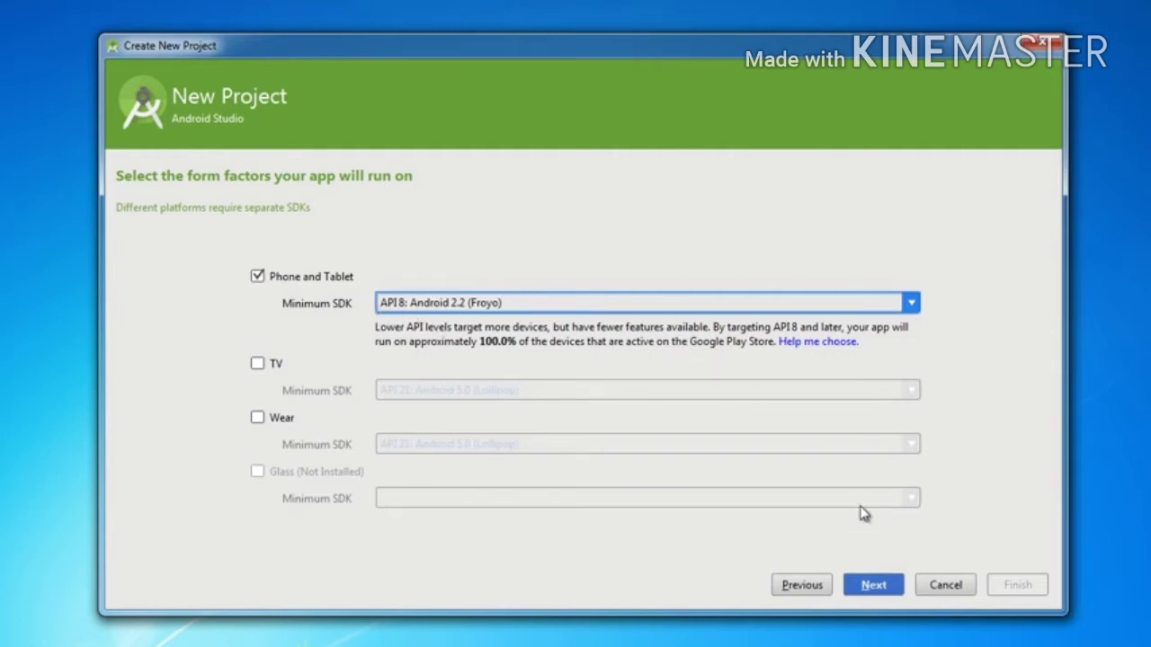
{"action": "left_click", "coordinate": [868, 586]}
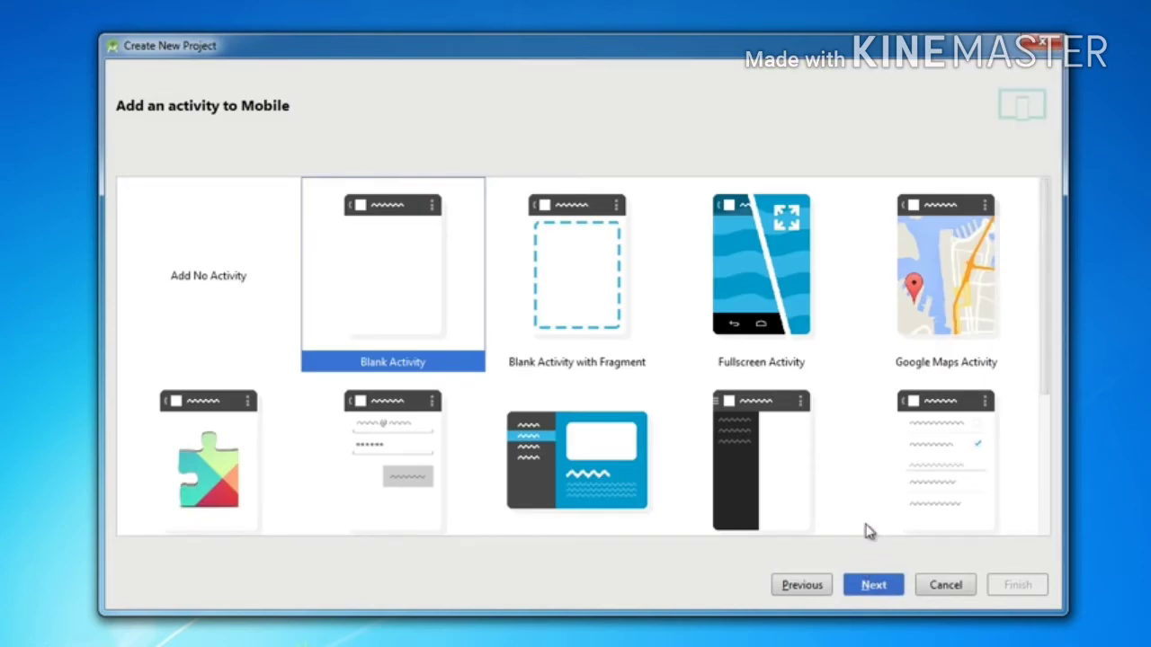